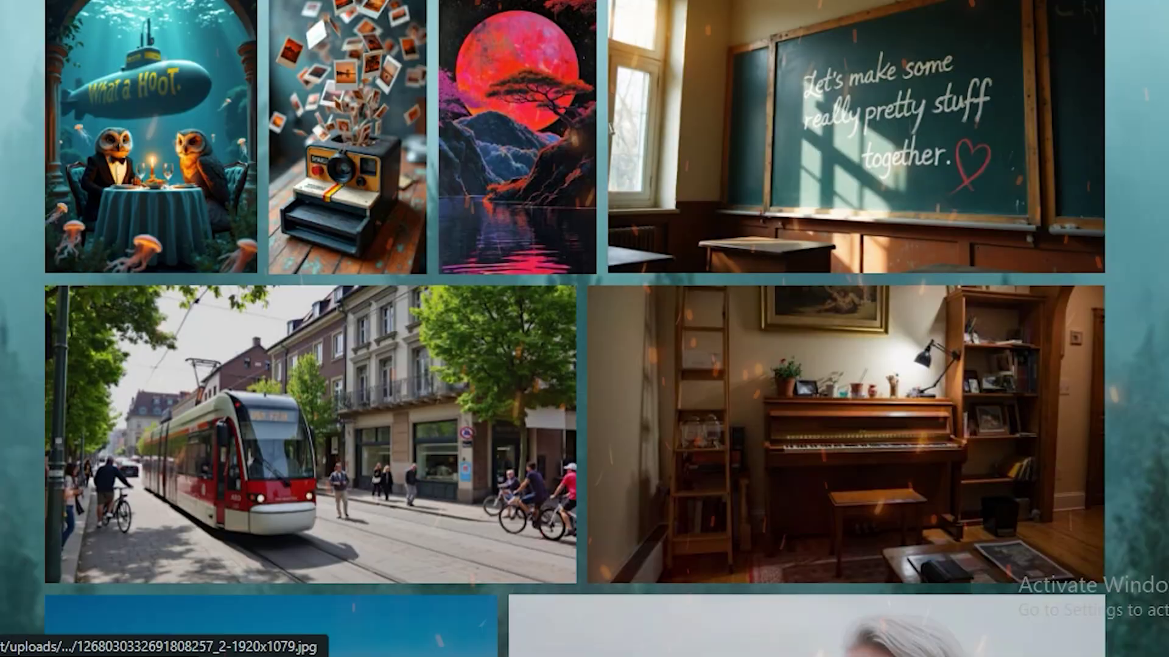
# Step: Look through the FLUX.1 landing page and its Get Creative gallery of sample images on the Black Forest Labs site
pyautogui.scroll(-2, 585, 329)
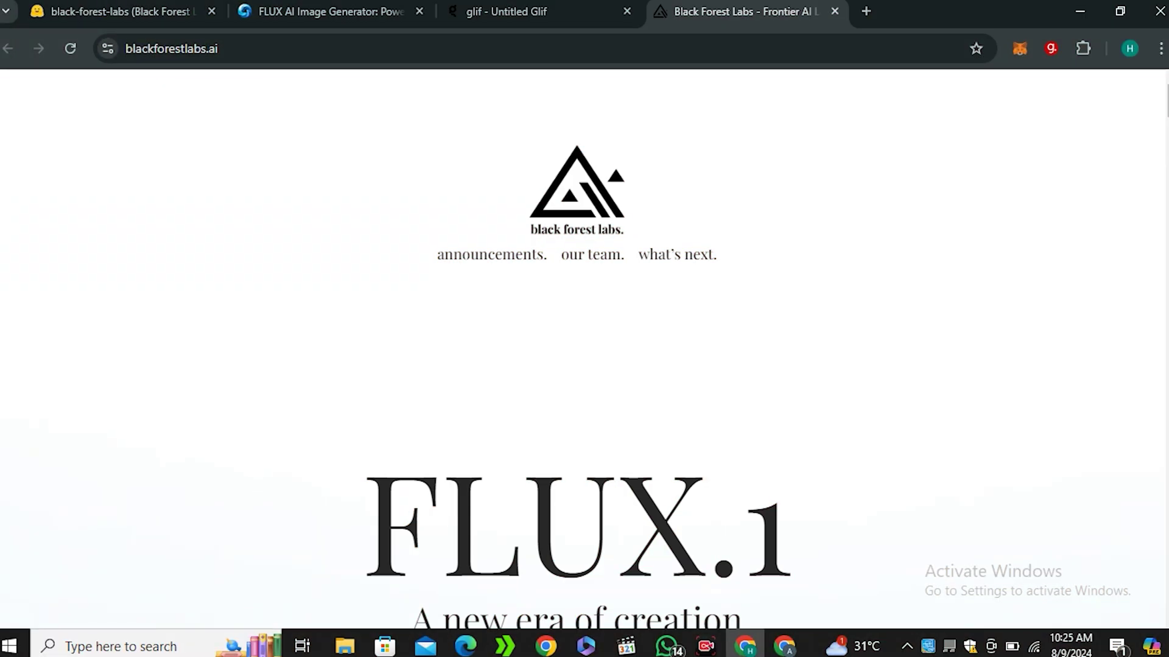
pyautogui.scroll(-3, 584, 347)
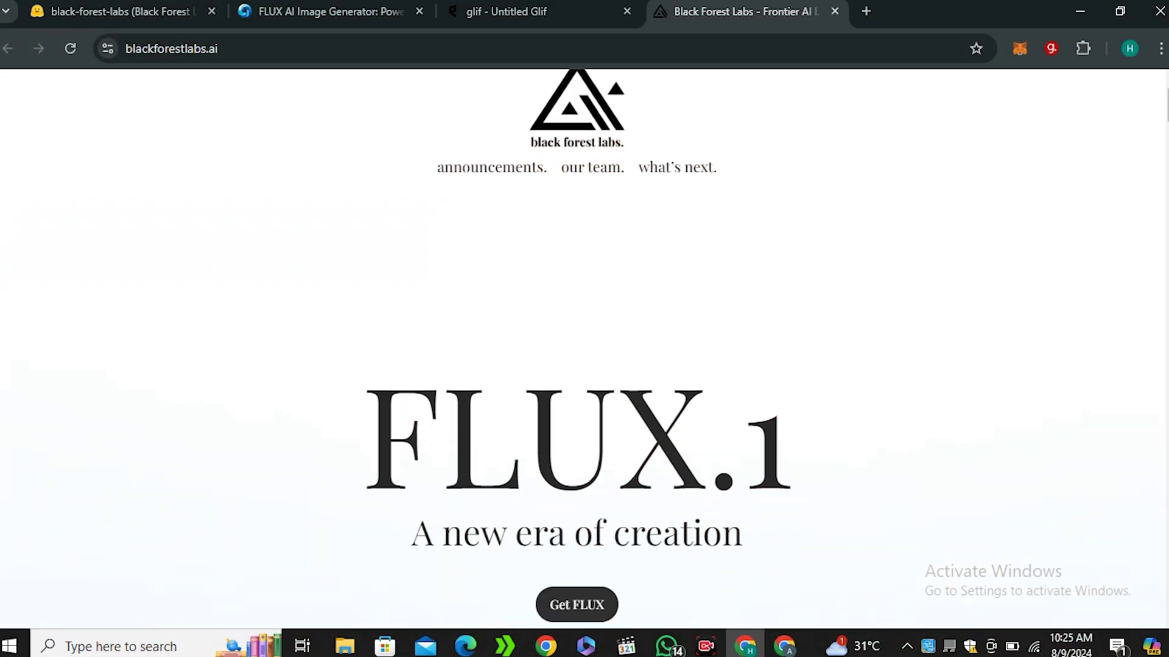
pyautogui.tripleClick(577, 446)
pyautogui.click(576, 446)
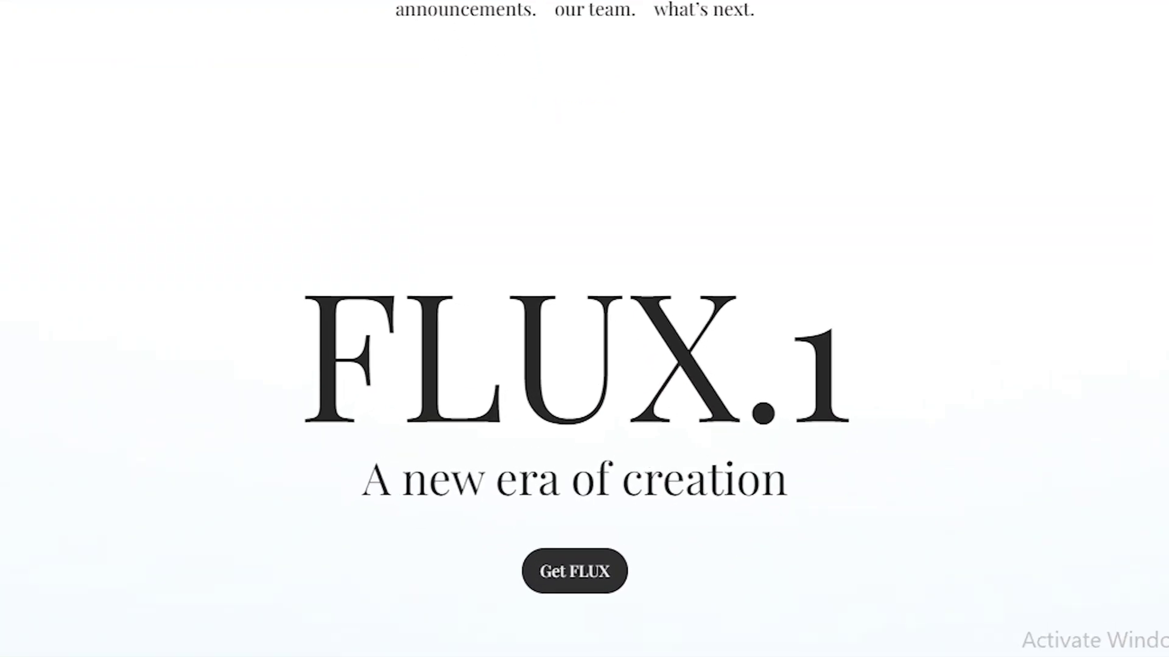
pyautogui.scroll(-10, 584, 347)
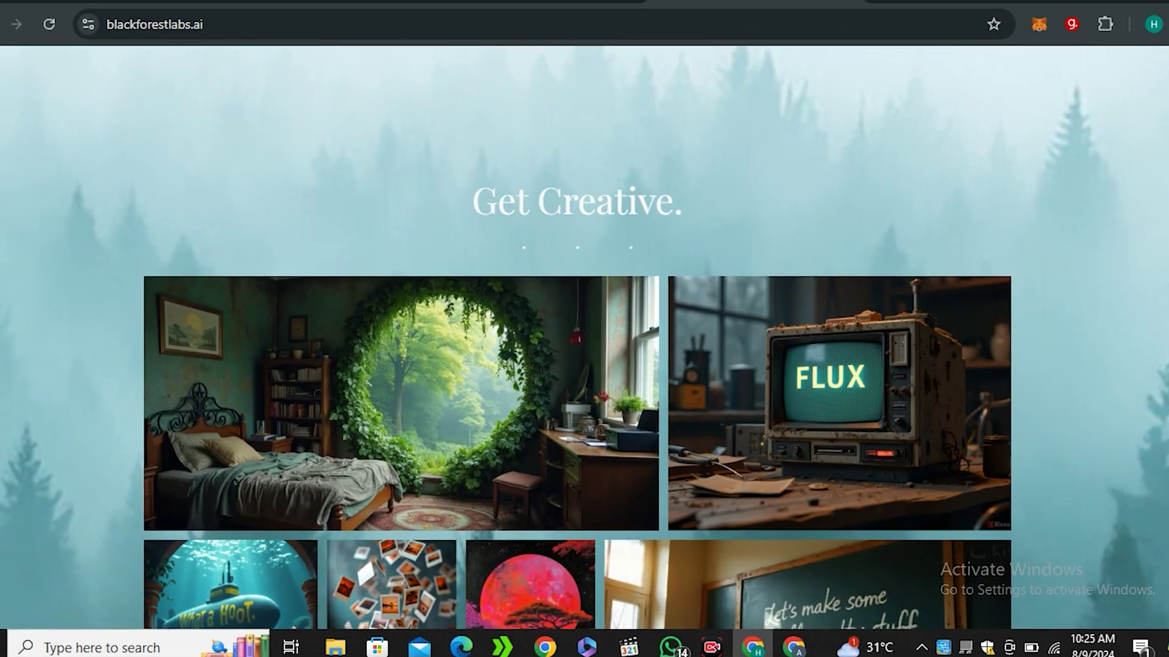
pyautogui.scroll(-2, 585, 347)
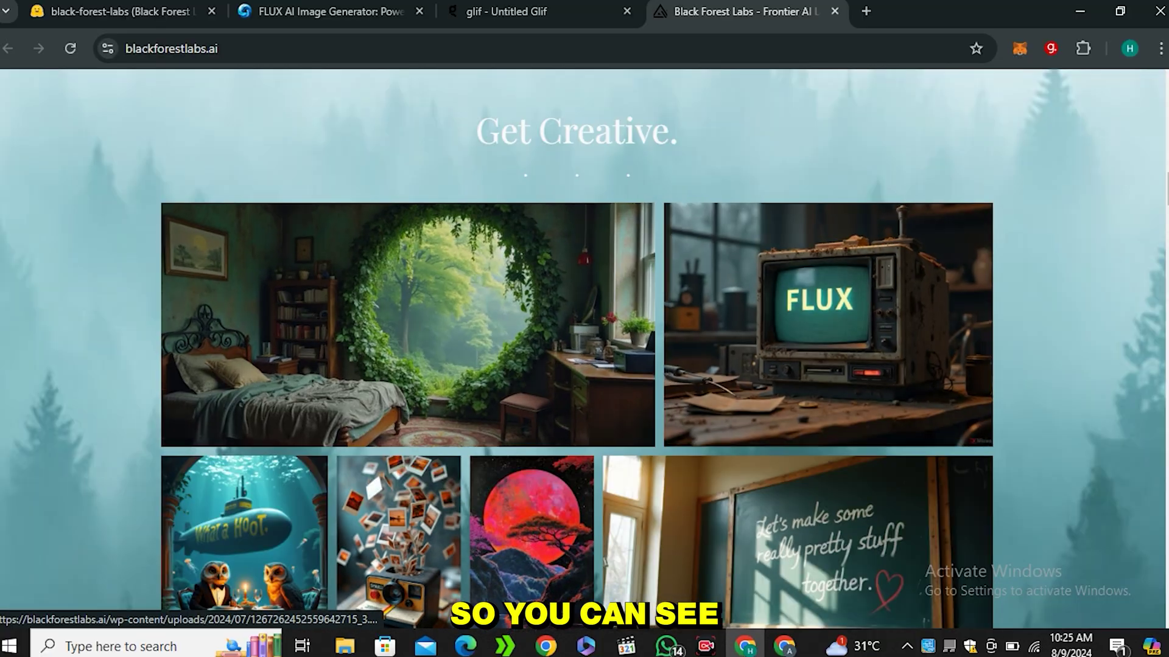
pyautogui.scroll(-1, 585, 350)
pyautogui.scroll(-2, 584, 347)
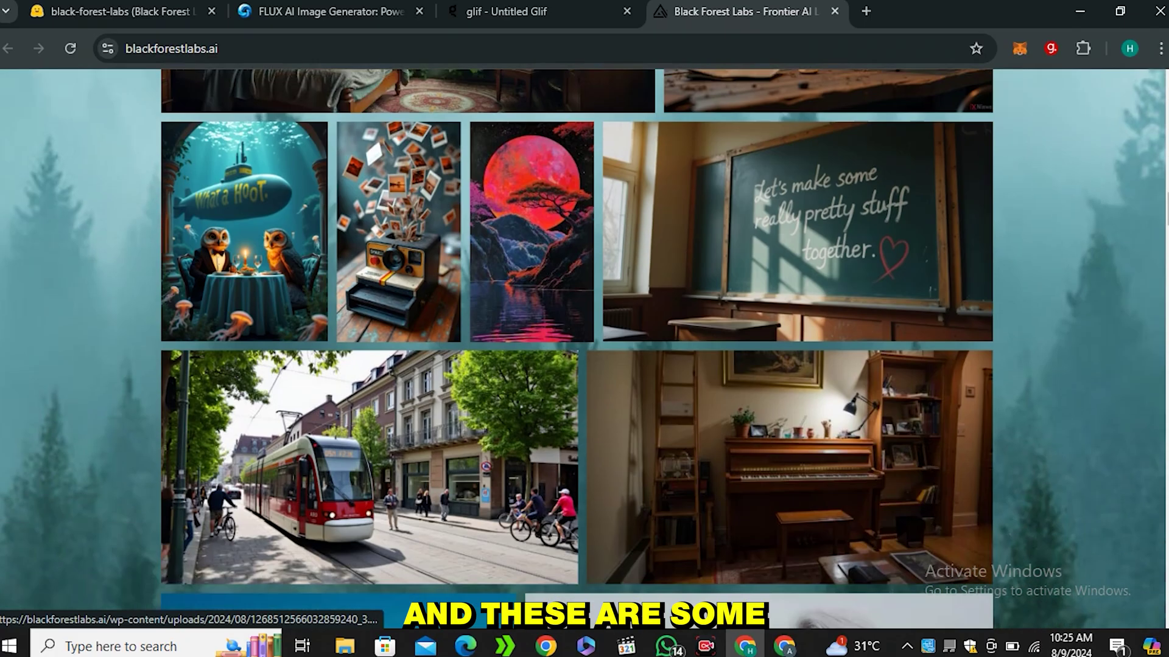
pyautogui.scroll(-2, 585, 347)
pyautogui.scroll(-4, 584, 347)
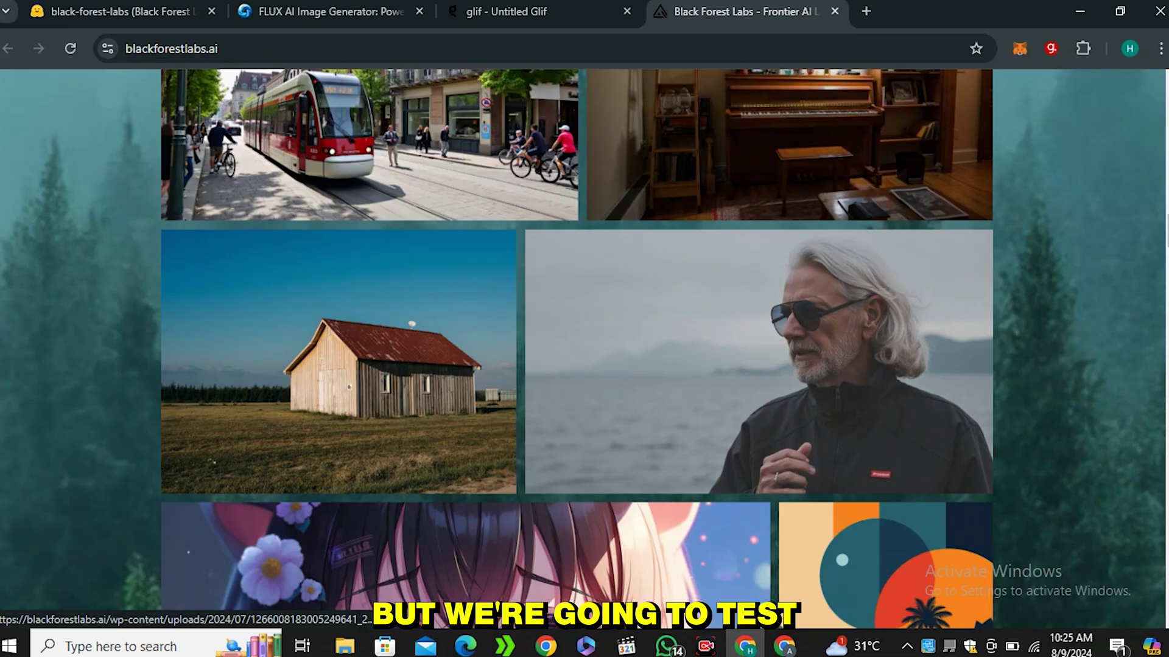
pyautogui.scroll(-4, 584, 347)
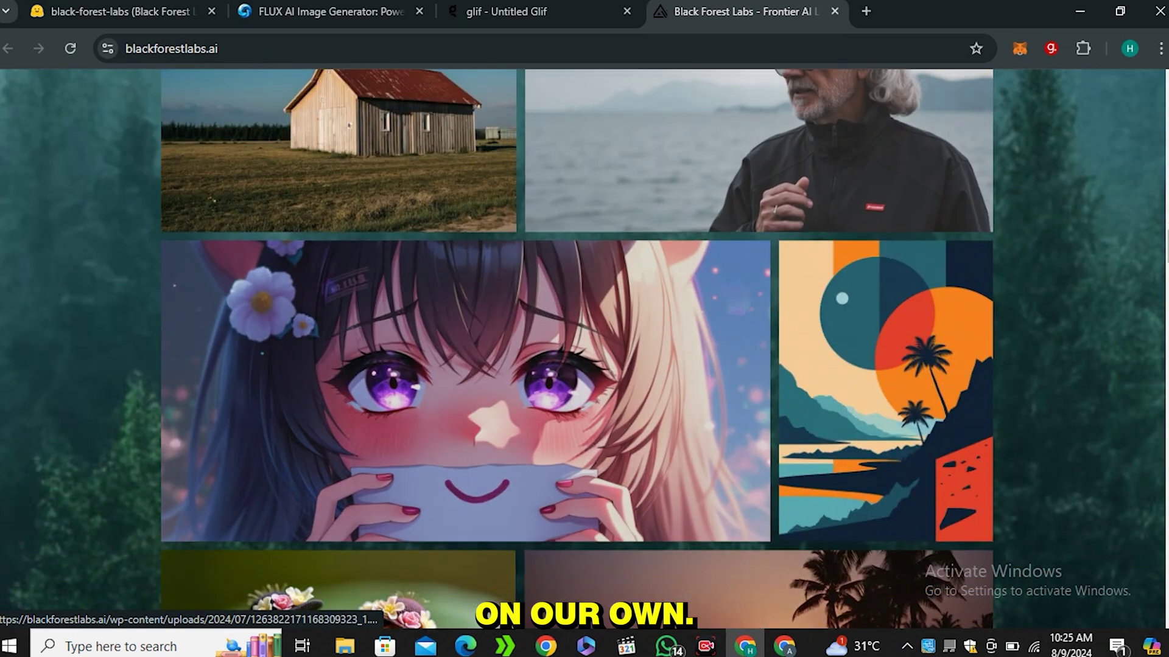
pyautogui.scroll(-7, 584, 347)
pyautogui.scroll(-4, 584, 347)
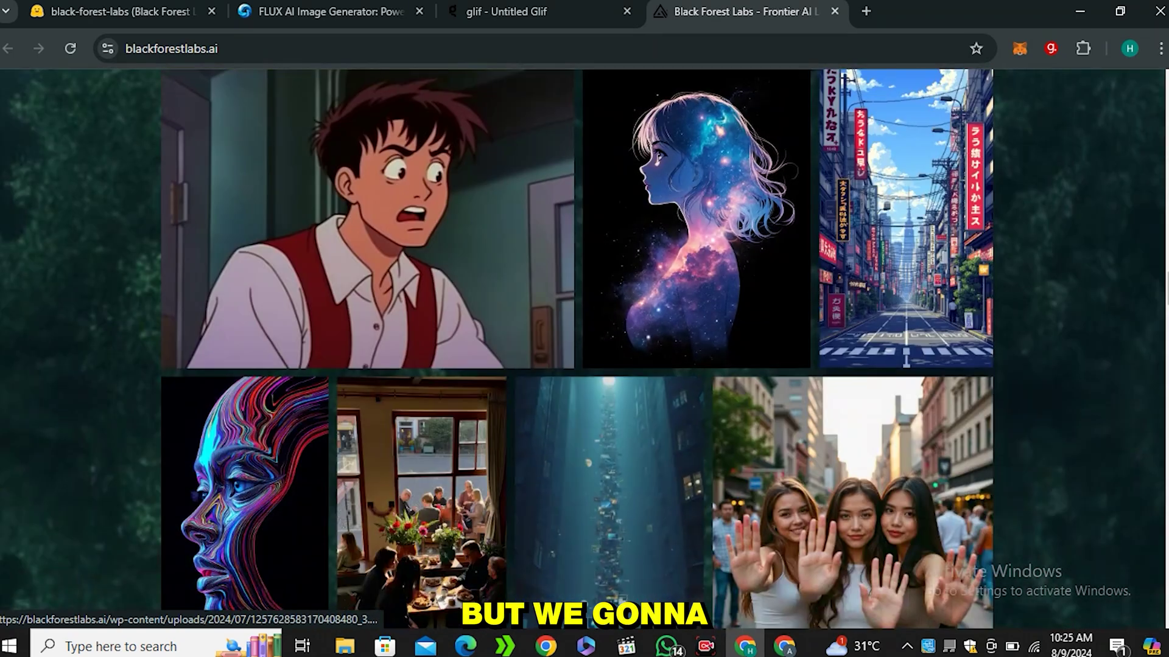
pyautogui.scroll(-4, 584, 347)
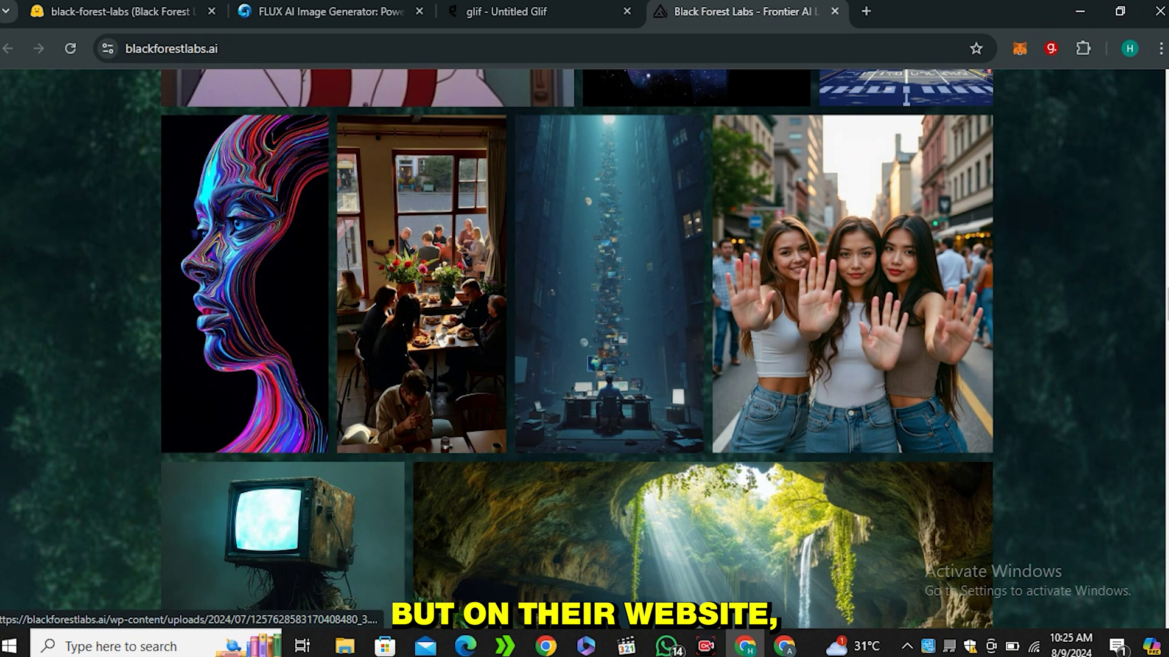
pyautogui.scroll(-4, 585, 347)
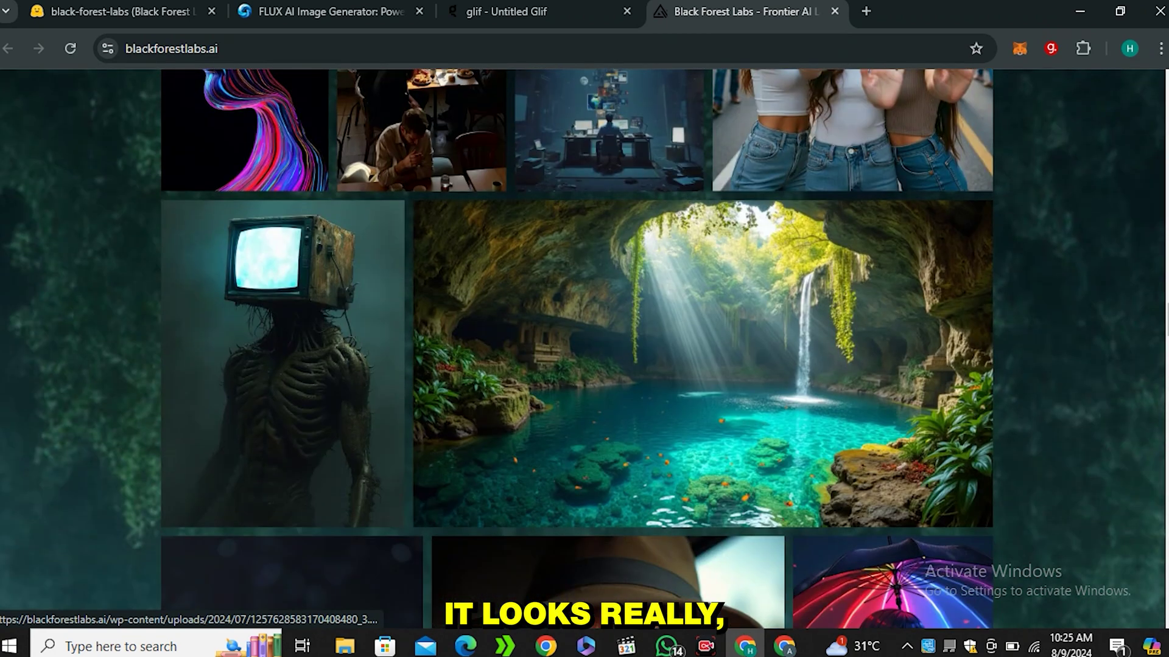
pyautogui.scroll(-5, 584, 347)
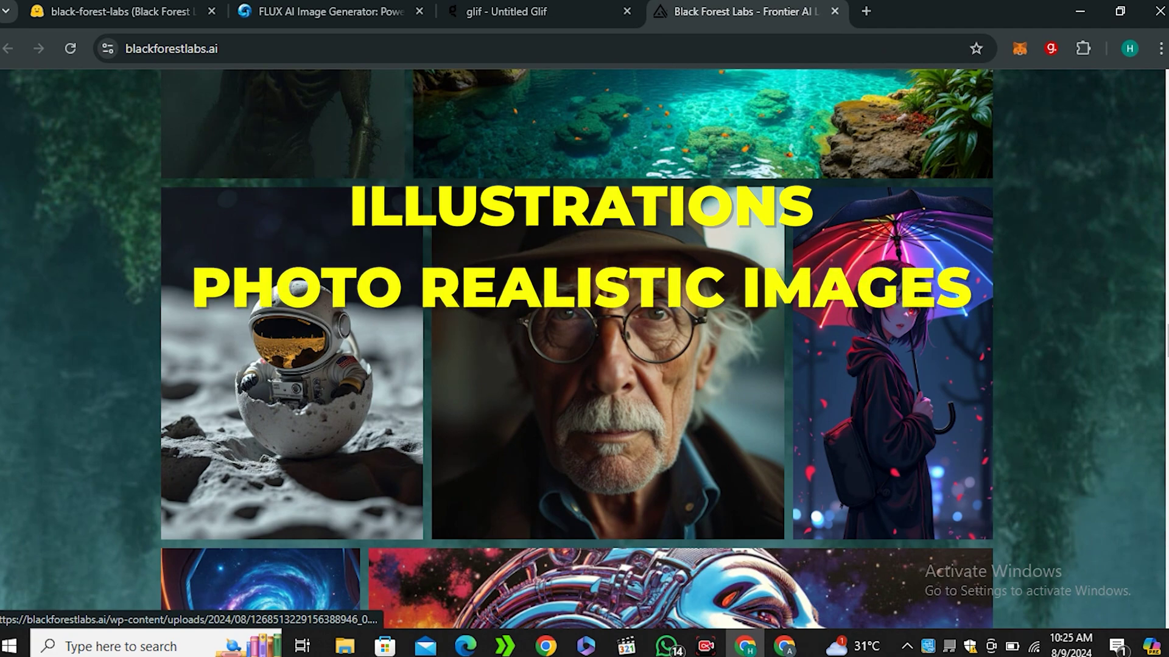
pyautogui.scroll(-3, 584, 347)
pyautogui.scroll(-8, 584, 347)
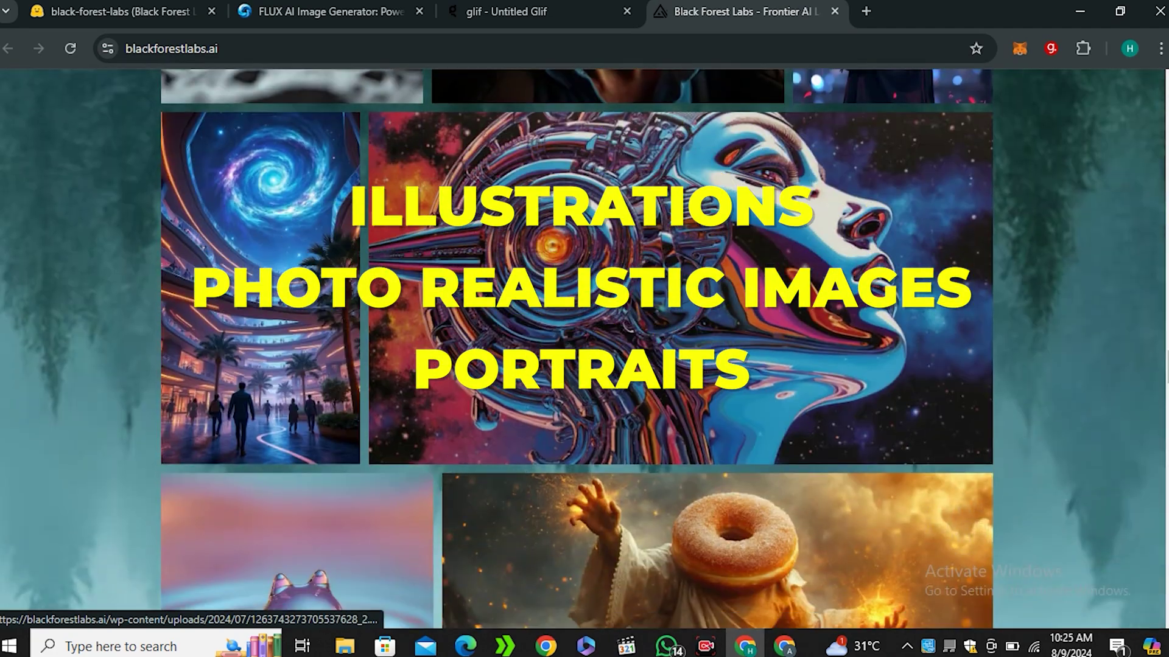
pyautogui.scroll(-14, 585, 347)
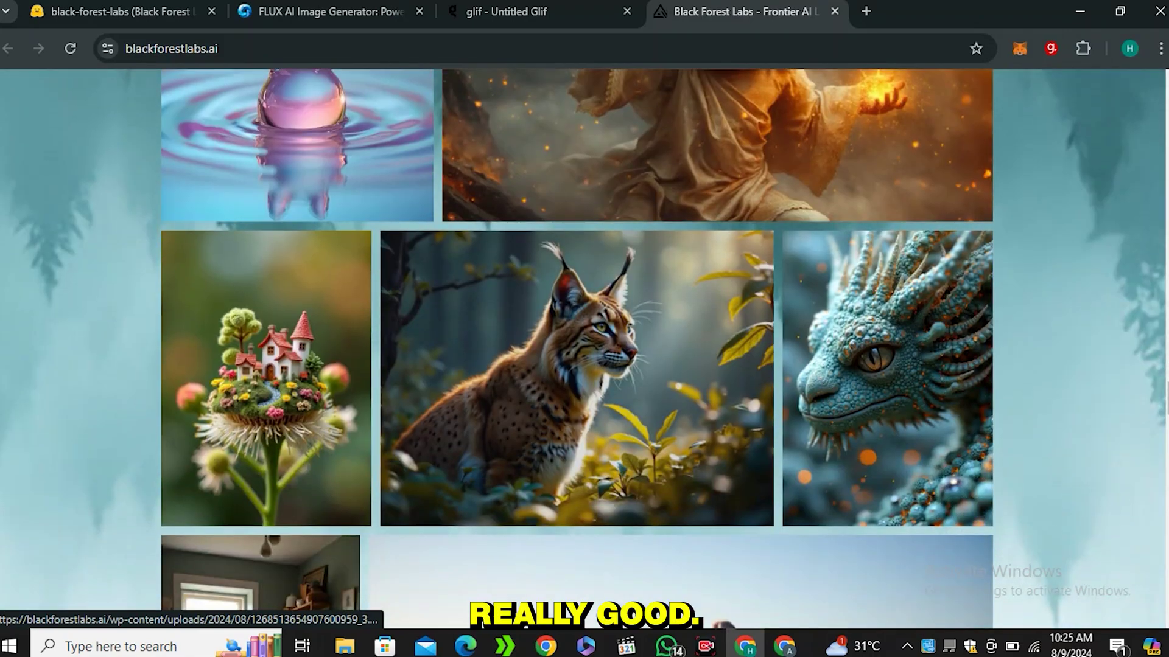
# Step: Read the Get FLUX.1 section describing the pro, dev and schnell variants and where each can be tried
pyautogui.scroll(-20, 584, 347)
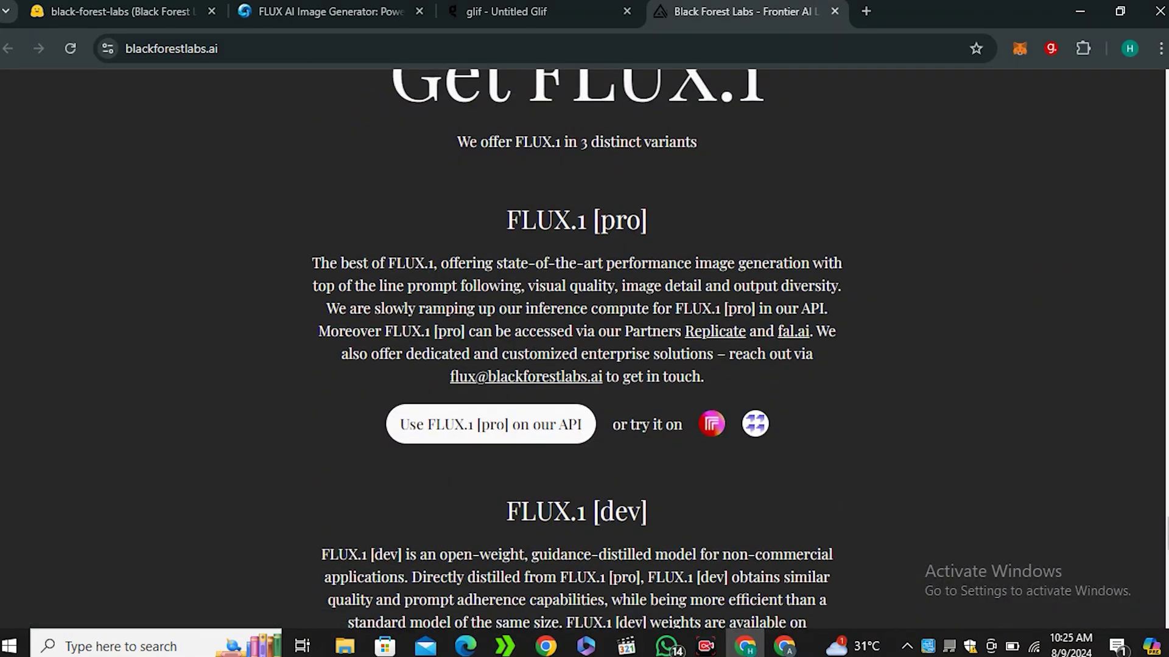
pyautogui.scroll(-4, 585, 346)
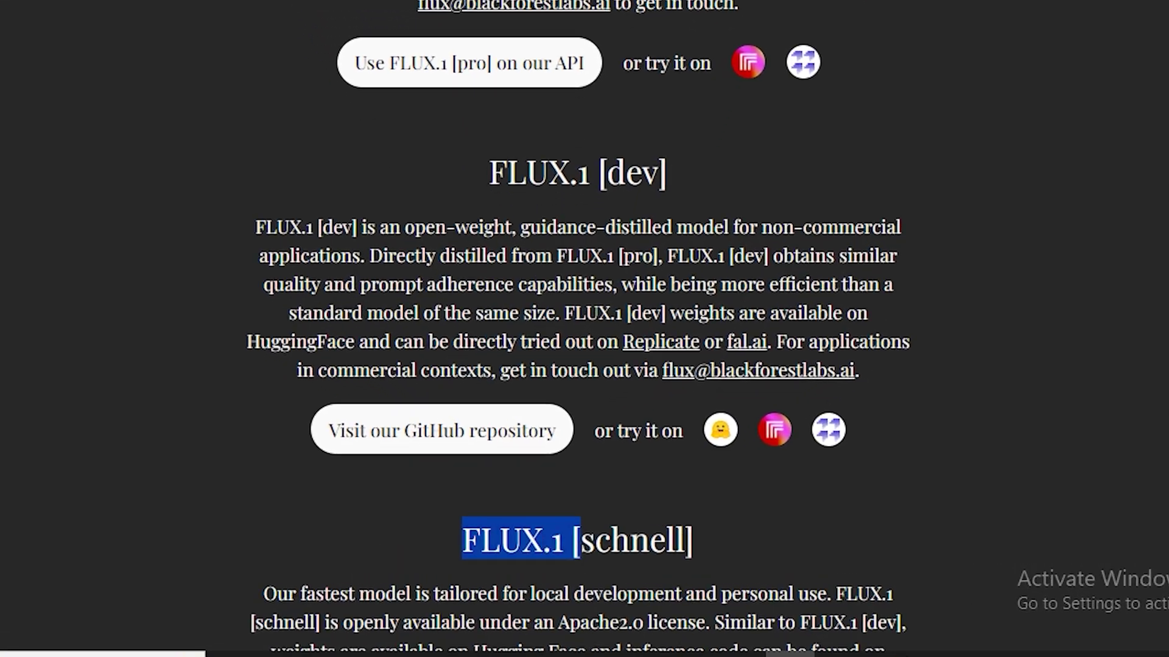
pyautogui.scroll(4, 585, 329)
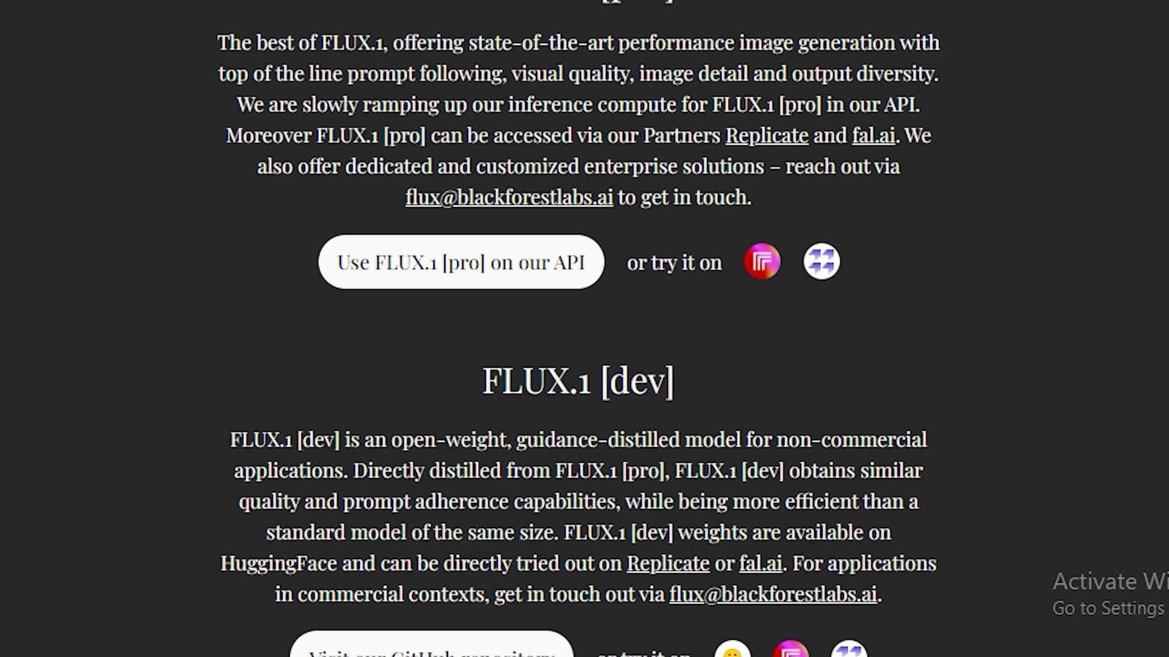
pyautogui.scroll(2, 585, 329)
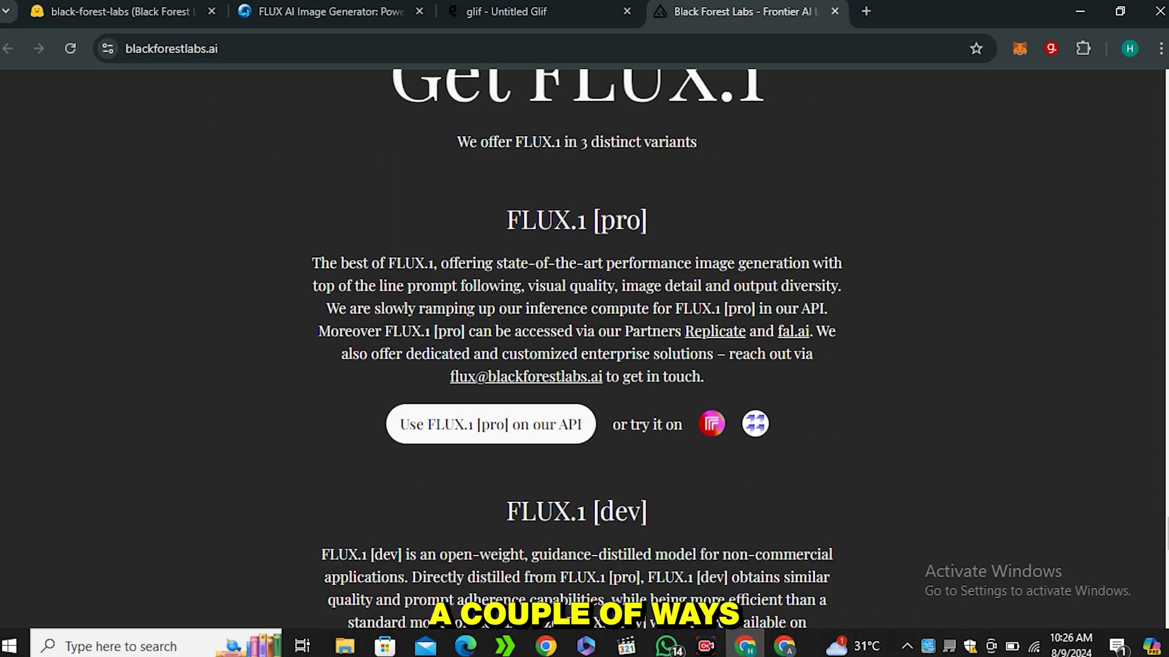
pyautogui.scroll(-3, 585, 328)
pyautogui.scroll(-3, 584, 347)
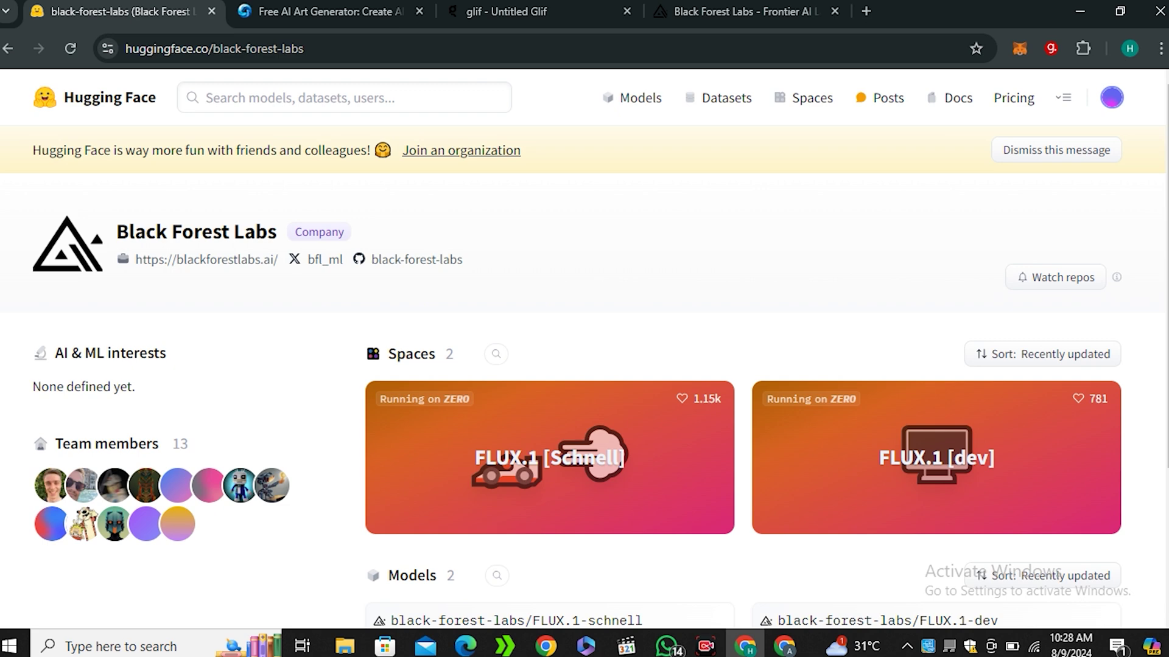
# Step: Switch to the Black Forest Labs page on Hugging Face and open its FLUX.1 [Schnell] space
pyautogui.click(214, 48)
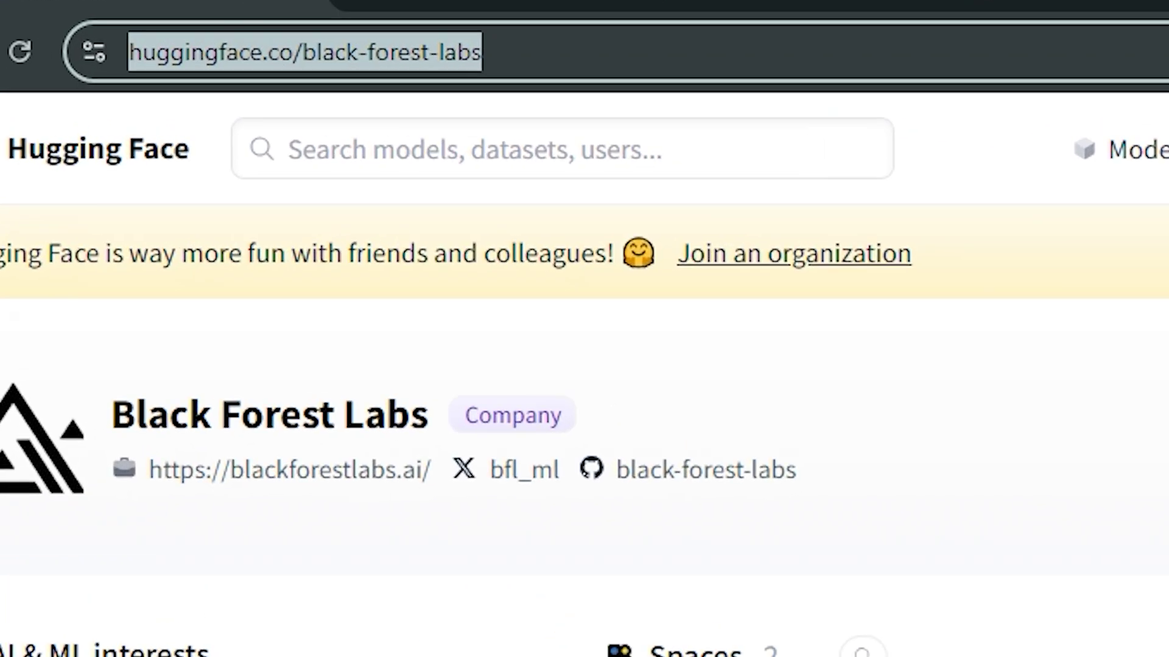
pyautogui.press('Escape')
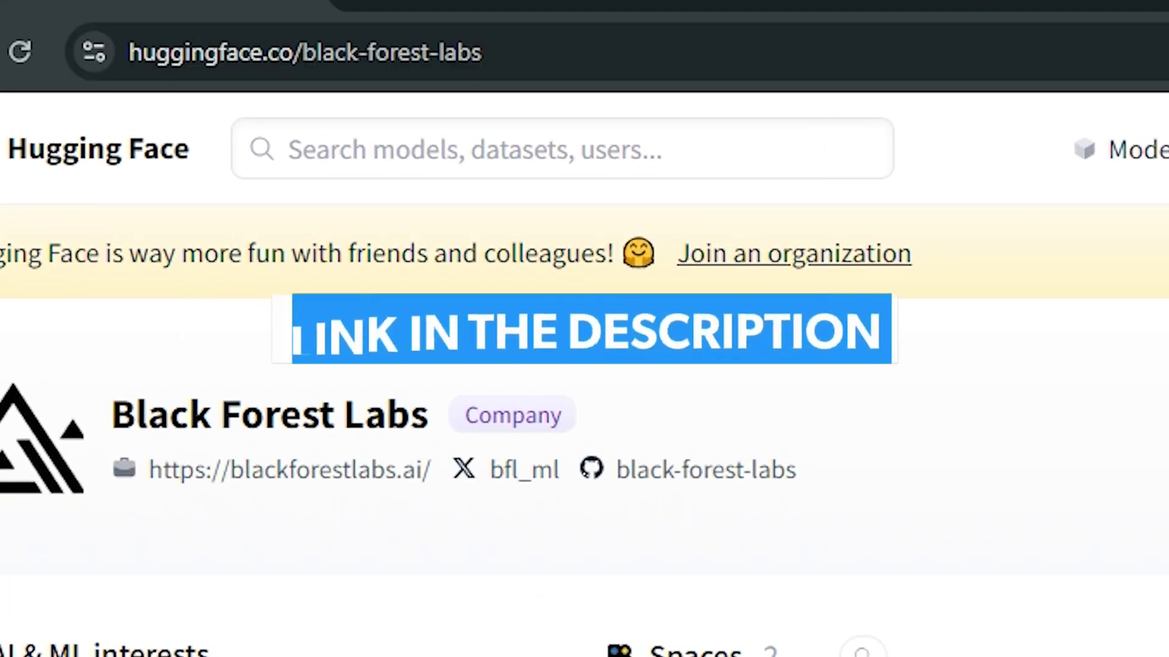
pyautogui.scroll(-2, 584, 366)
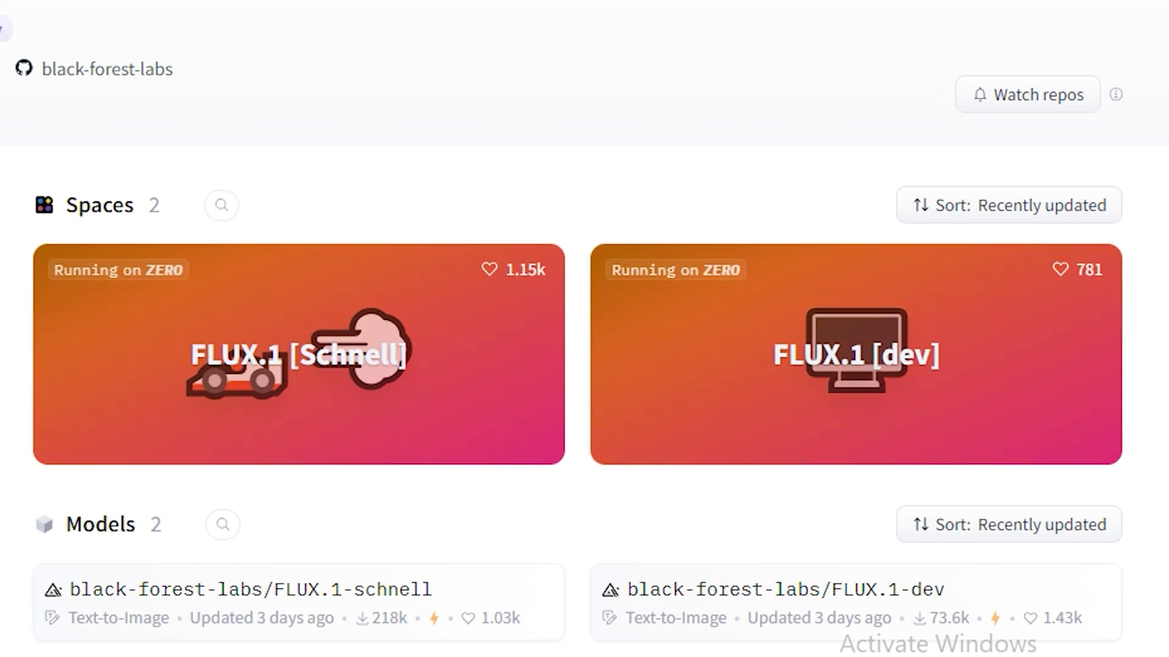
pyautogui.click(299, 354)
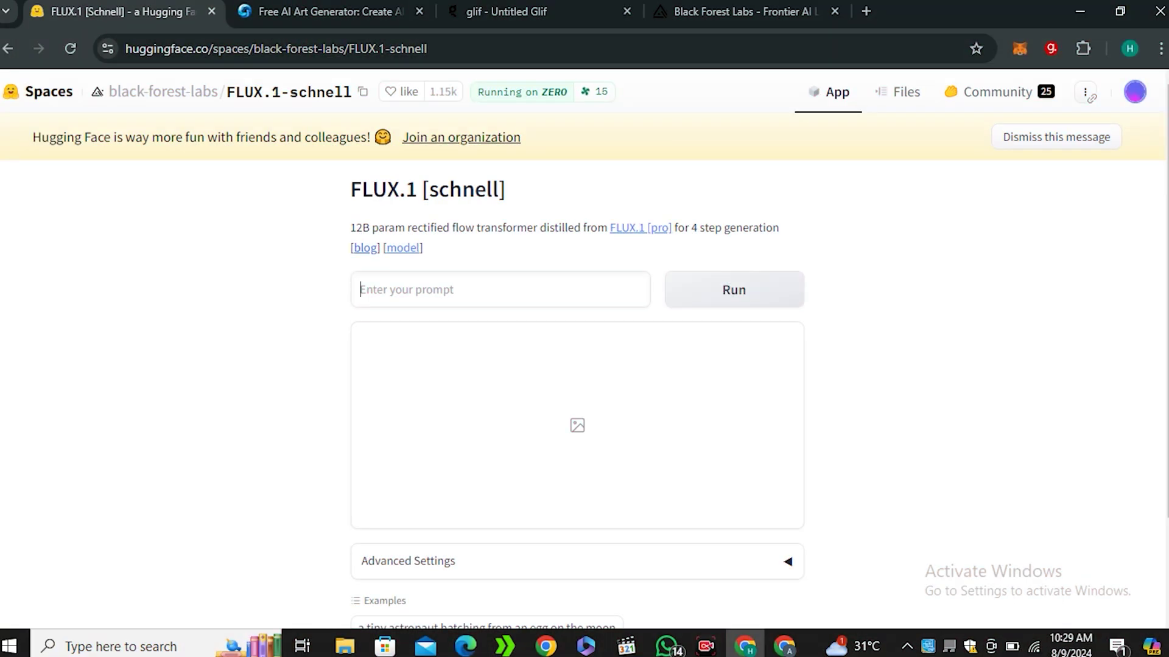
# Step: Expand the Advanced Settings of the FLUX.1 [schnell] space to show the seed, size and inference step options
pyautogui.scroll(-1, 577, 365)
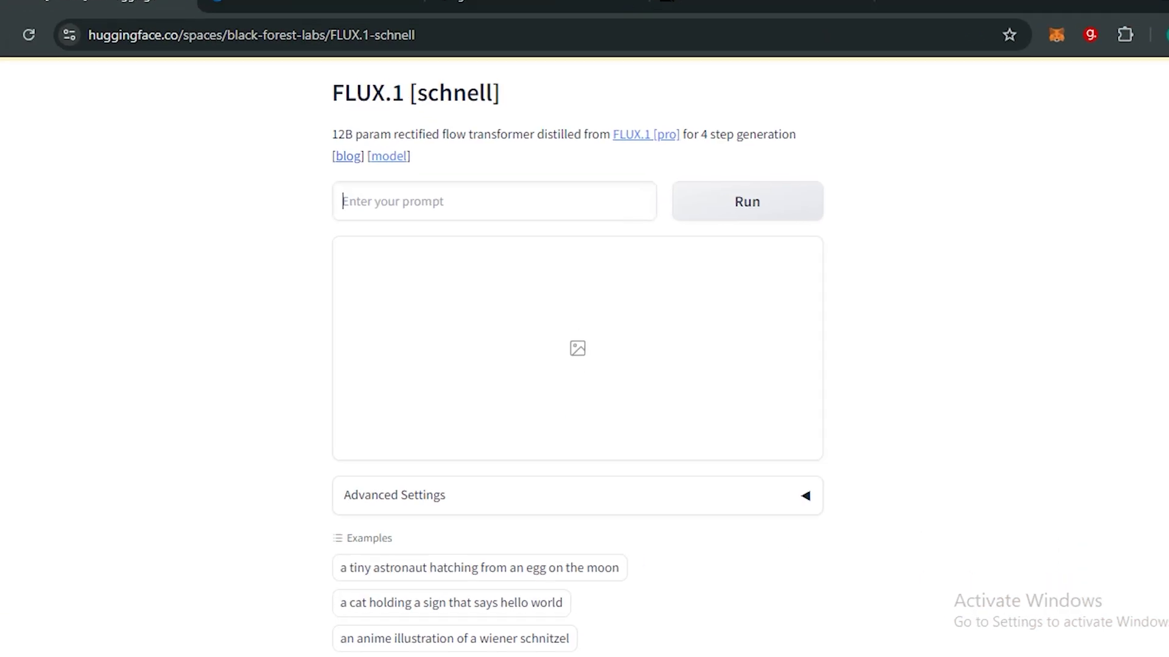
pyautogui.scroll(-3, 580, 365)
pyautogui.click(580, 298)
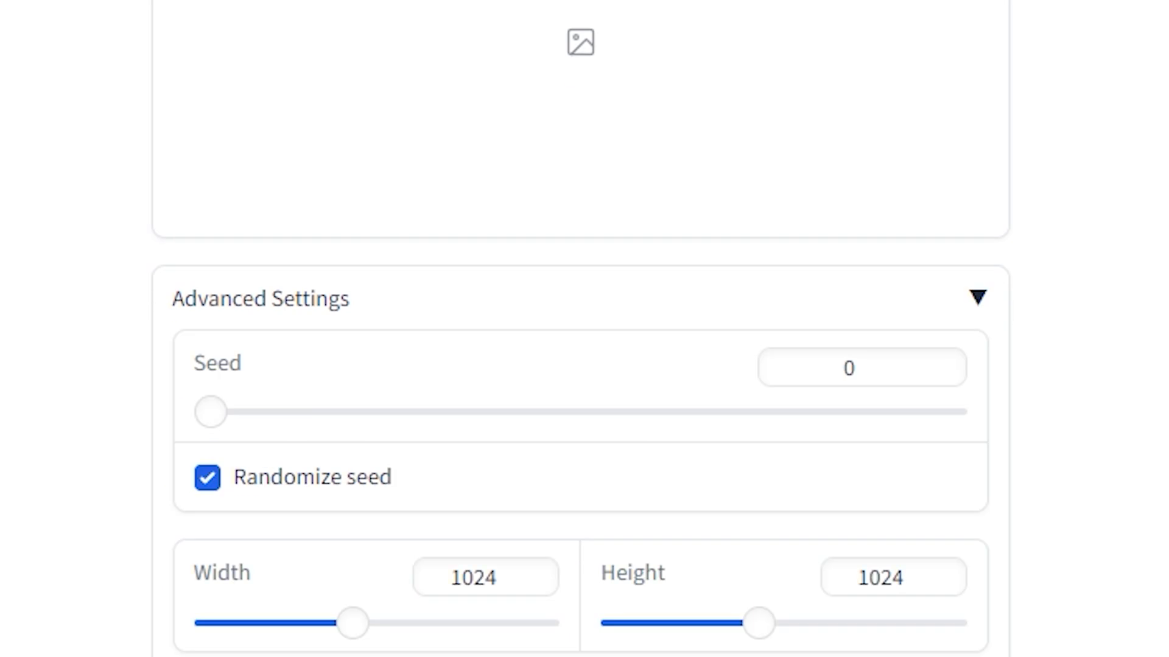
pyautogui.scroll(-1, 581, 366)
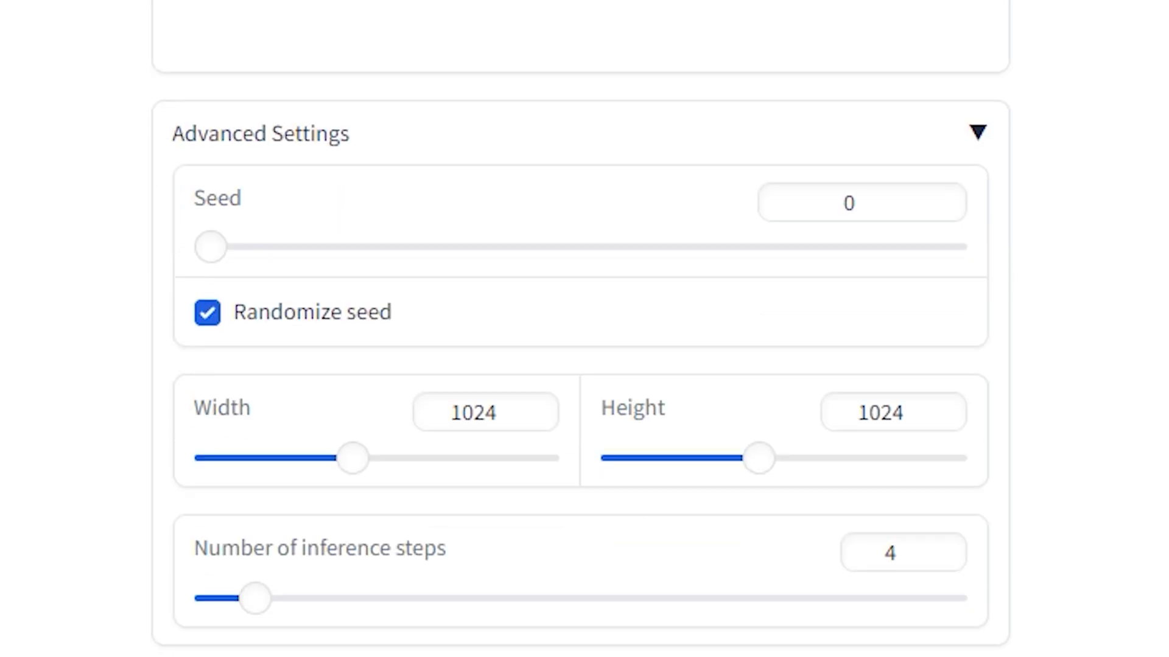
# Step: Reduce the image width and height and raise the number of inference steps in the Advanced Settings
pyautogui.moveTo(353, 458); pyautogui.dragTo(341, 458)
pyautogui.moveTo(758, 458); pyautogui.dragTo(712, 458)
pyautogui.scroll(-3, 580, 365)
pyautogui.moveTo(255, 284); pyautogui.dragTo(437, 284)
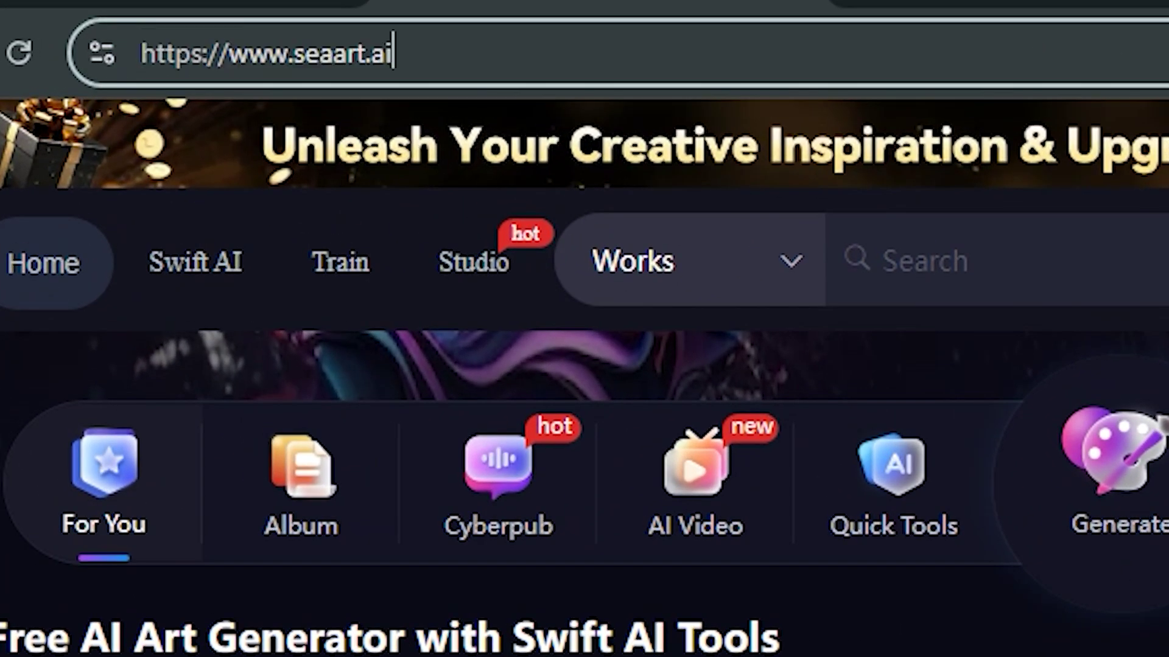
# Step: Switch to SeaArt and browse its Workflow, Album and Cyberpub sections
pyautogui.press('Escape')
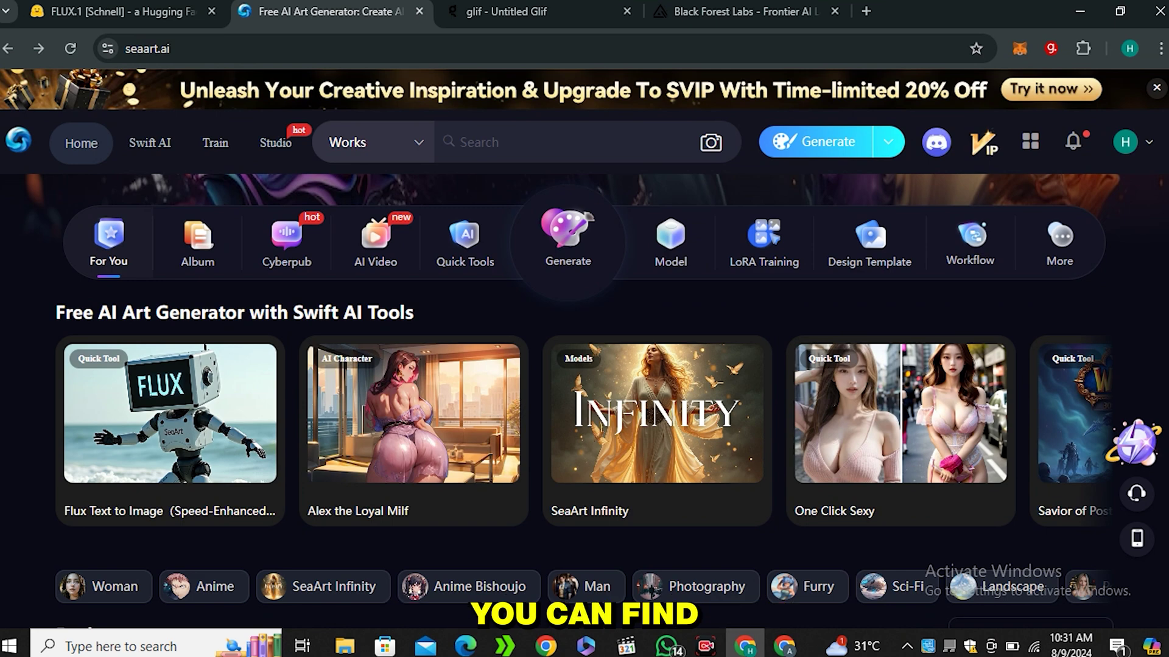
pyautogui.click(868, 243)
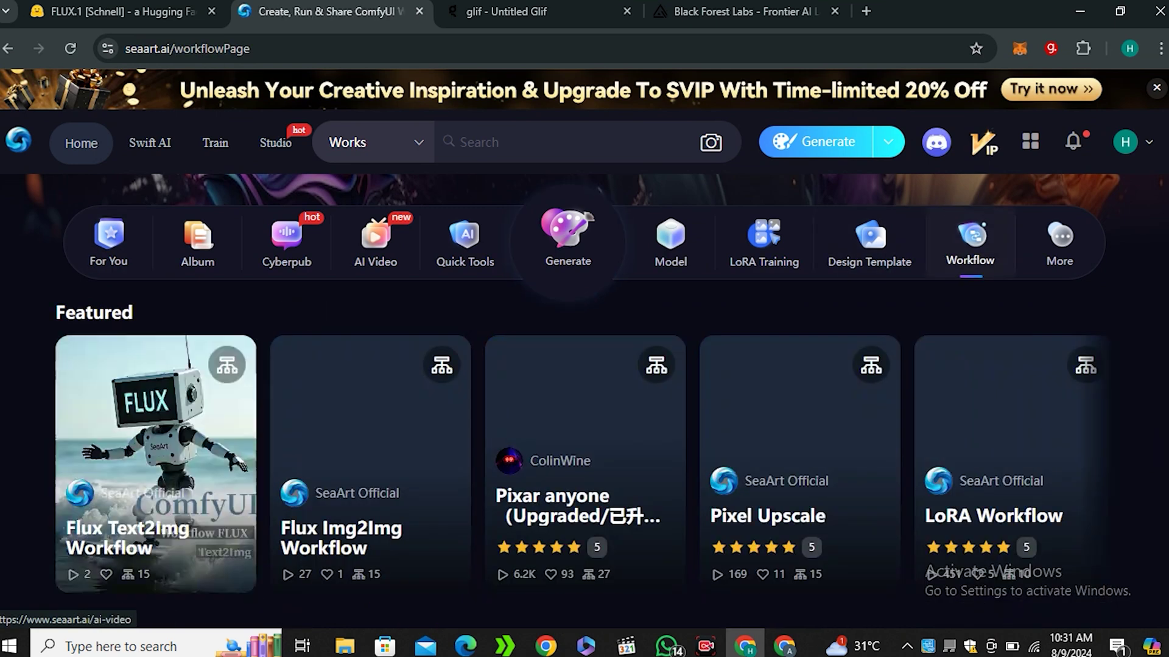
pyautogui.click(197, 243)
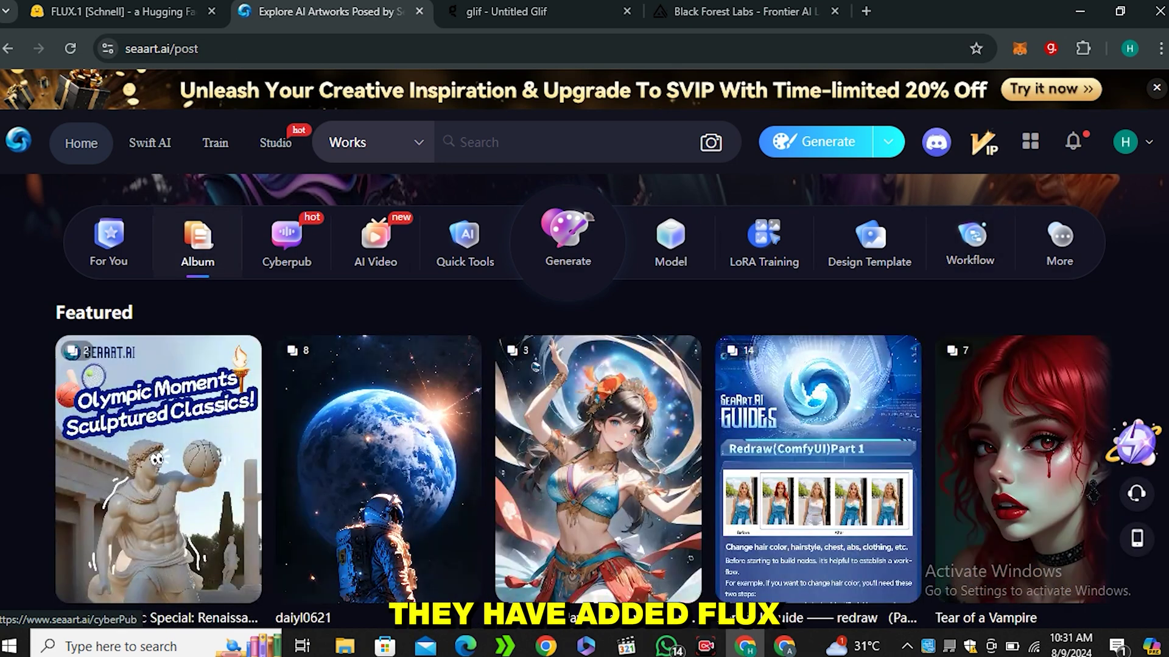
pyautogui.click(287, 243)
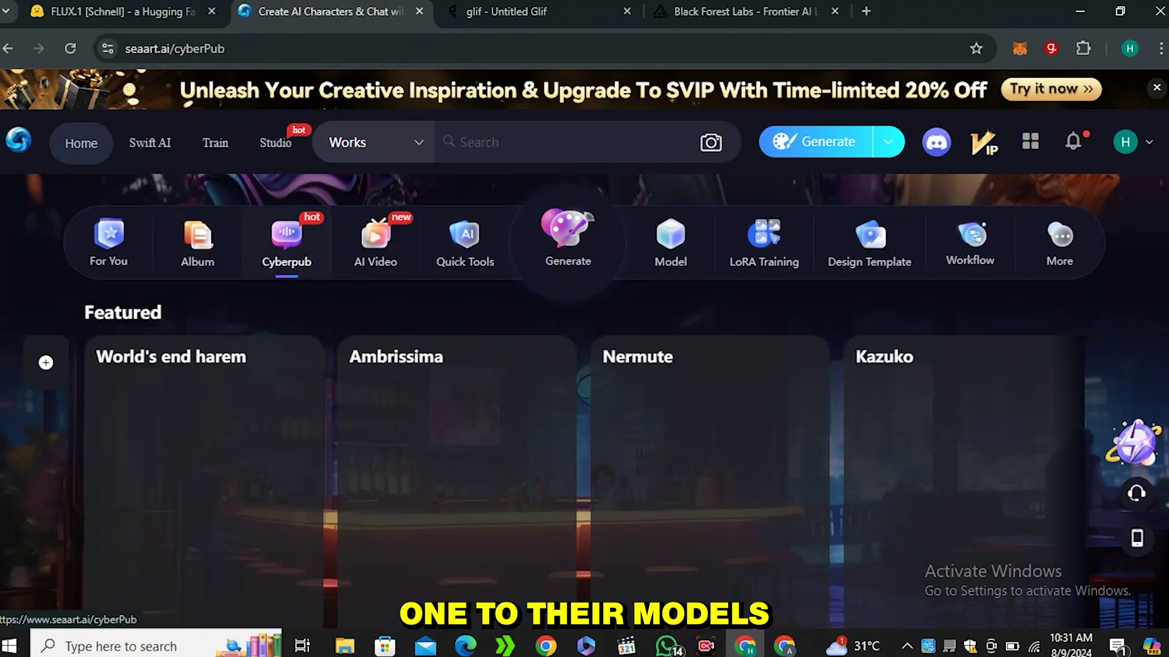
# Step: Open SeaArt's Flux Text to Image (Speed-Enhanced) workflow and replace its prompt with "photo of a beautiful woman wearing jacket and glasses on a street"
pyautogui.click(108, 243)
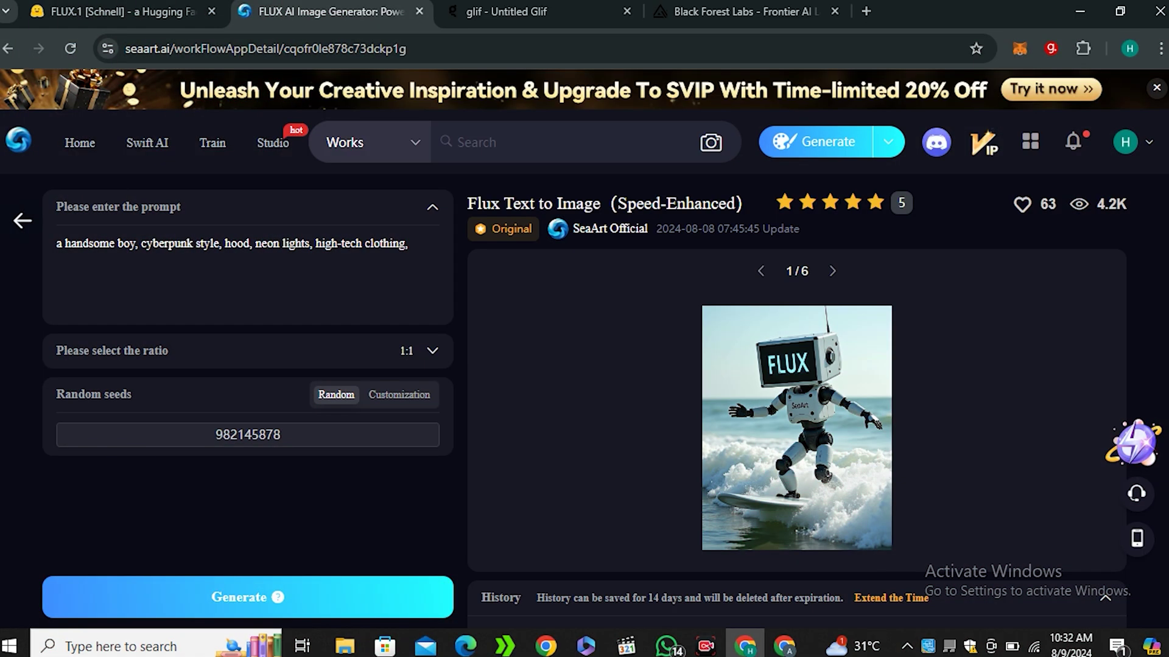
pyautogui.moveTo(56, 244); pyautogui.dragTo(410, 243)
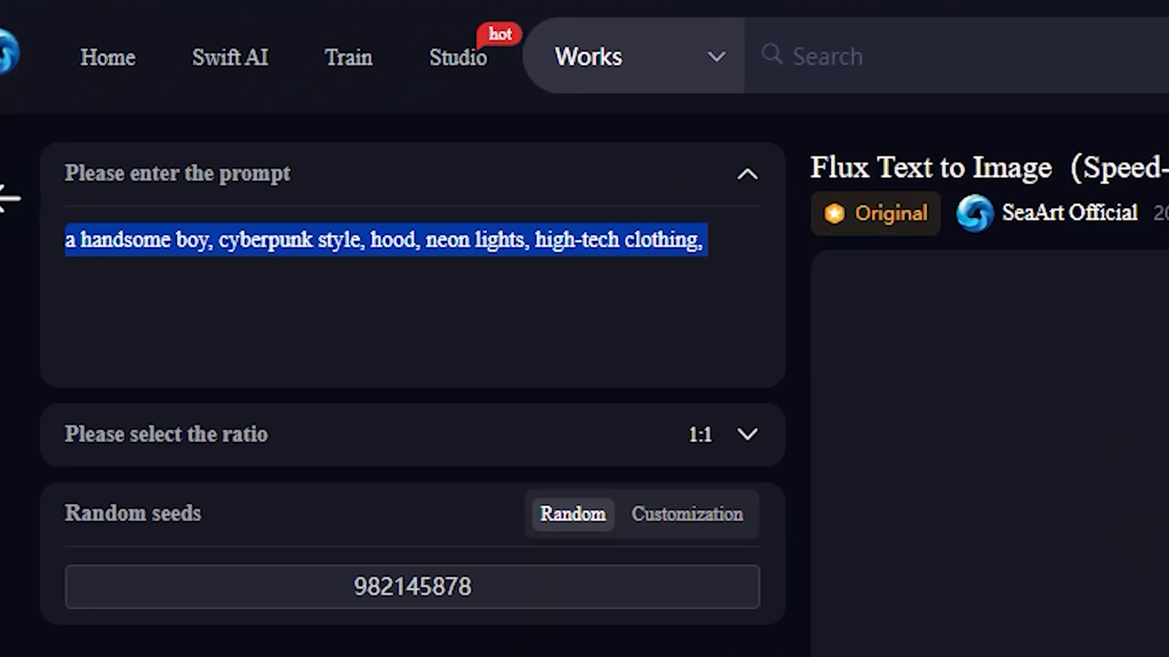
pyautogui.press('BackSpace')
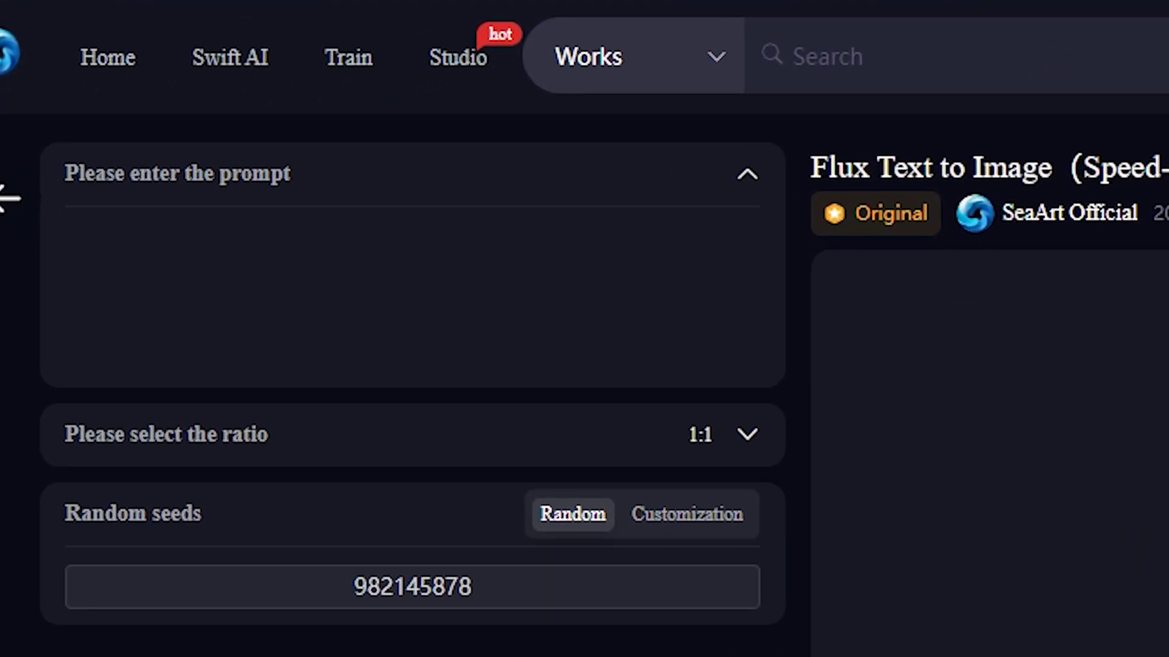
pyautogui.write('photo of a beautiful woman wea')
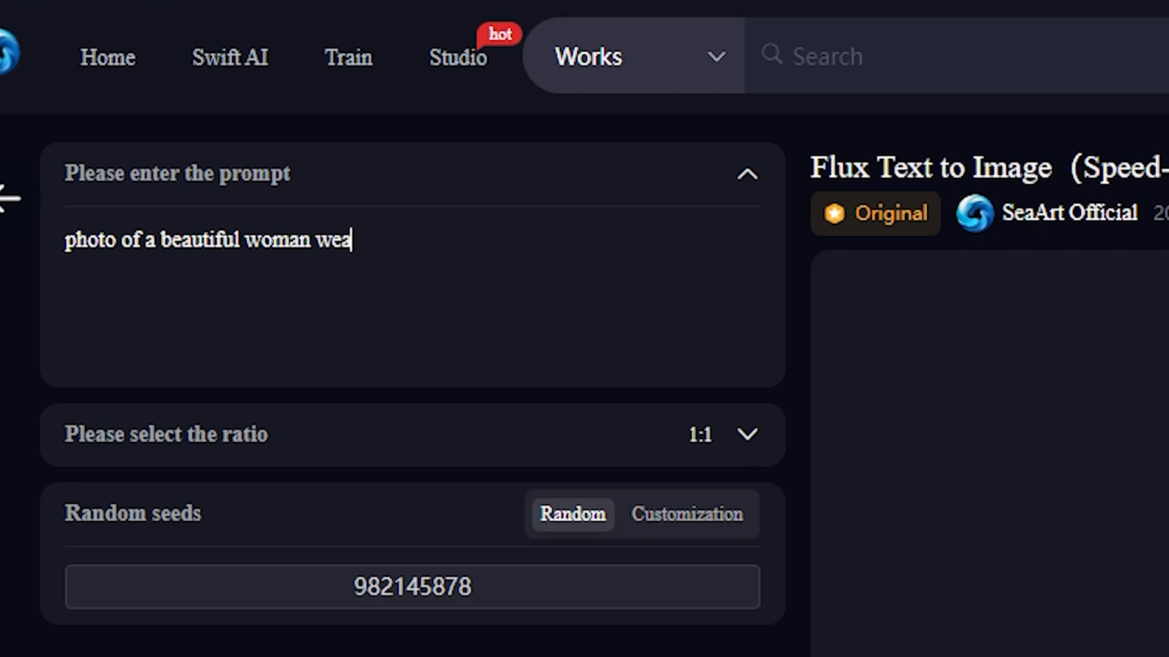
pyautogui.write('ring jacket and glasses on a street')
pyautogui.moveTo(652, 240); pyautogui.dragTo(71, 240)
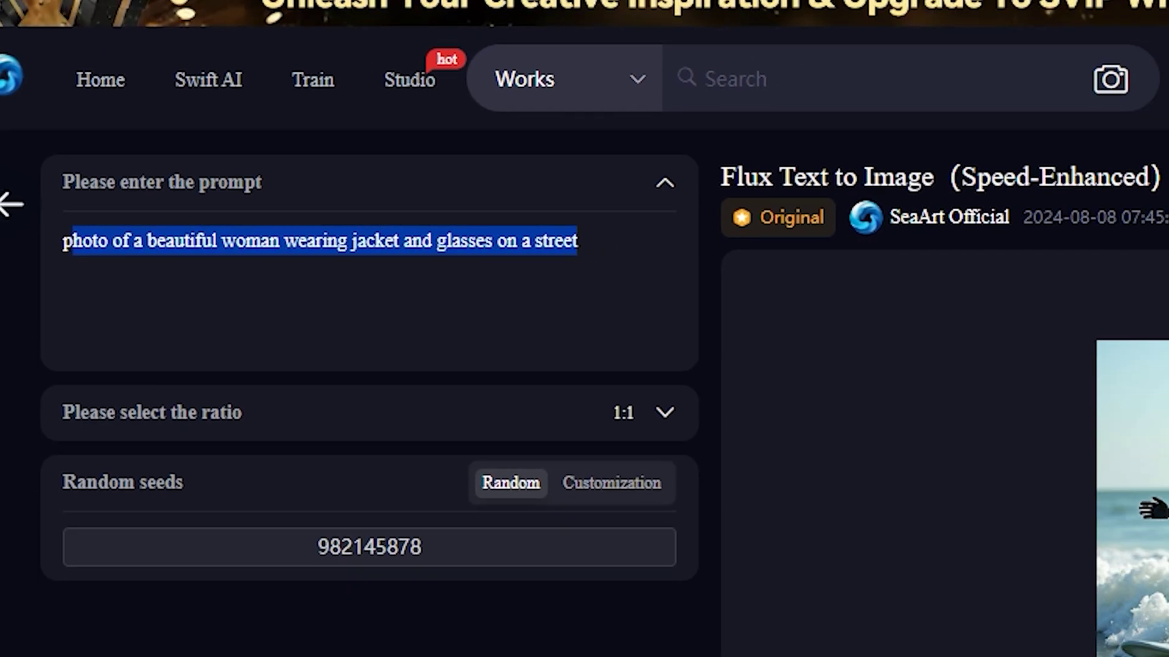
pyautogui.click(652, 239)
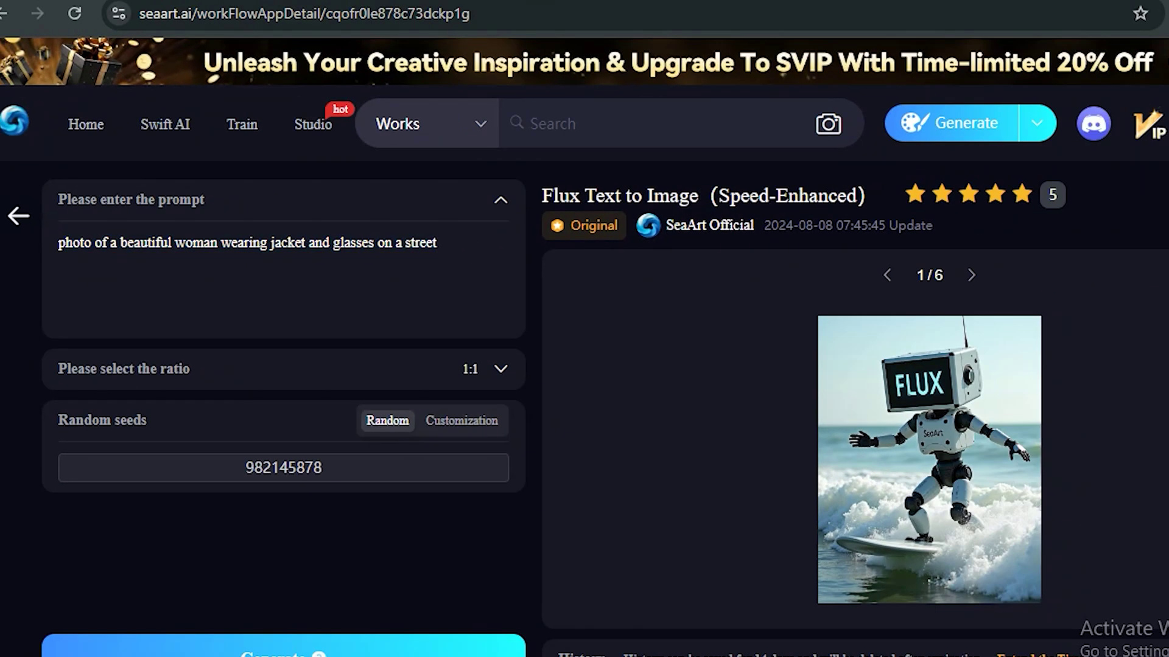
pyautogui.click(200, 370)
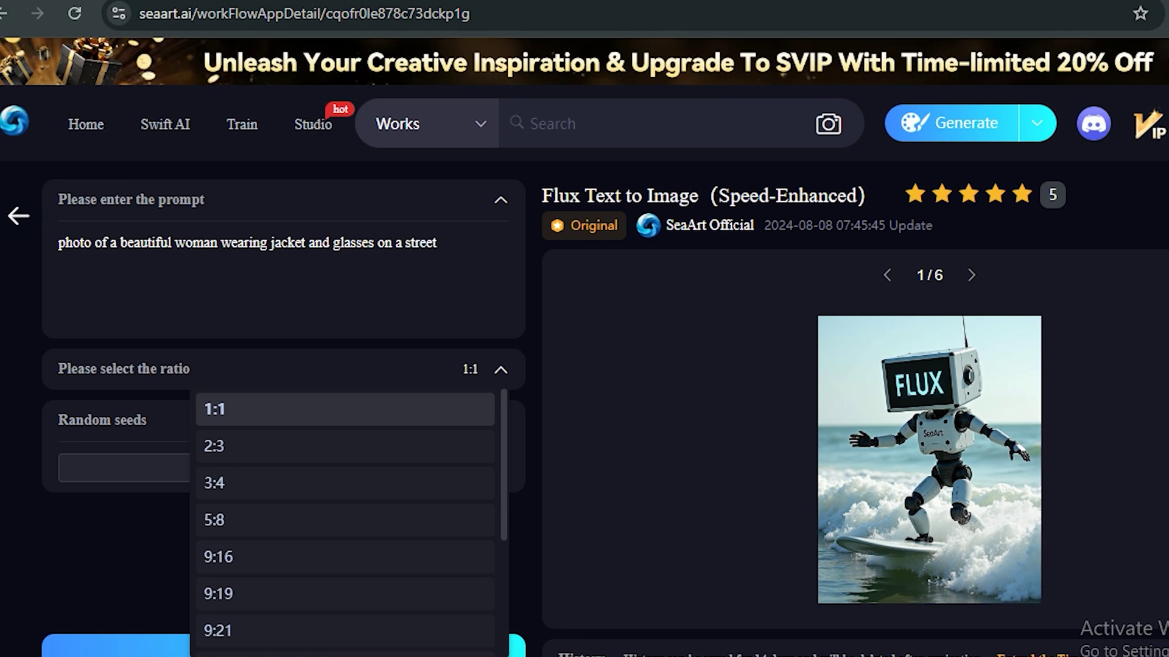
pyautogui.click(218, 557)
pyautogui.moveTo(246, 467); pyautogui.dragTo(304, 467)
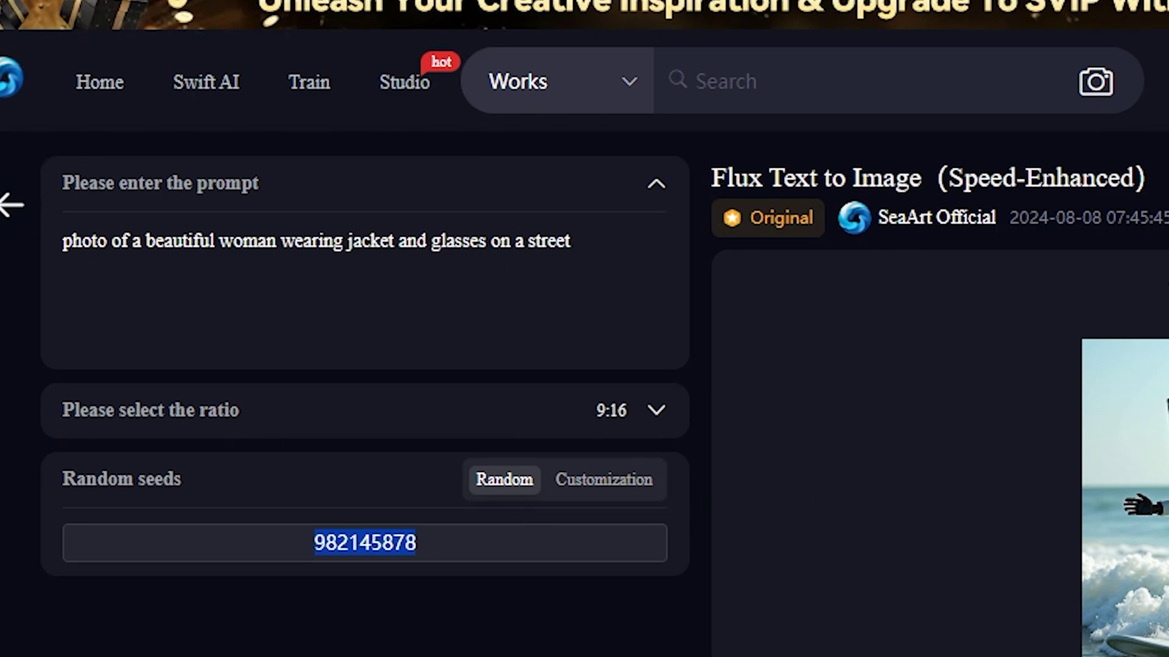
pyautogui.hotkey('ctrl', 'v')
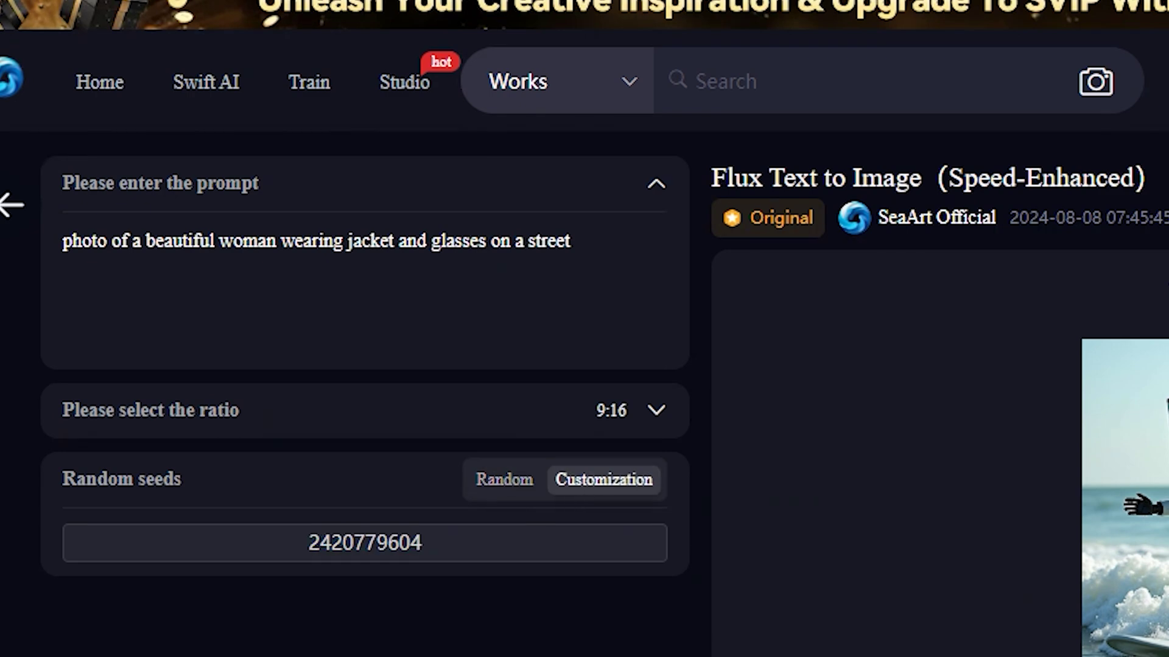
pyautogui.scroll(-3, 424, 608)
pyautogui.click(425, 608)
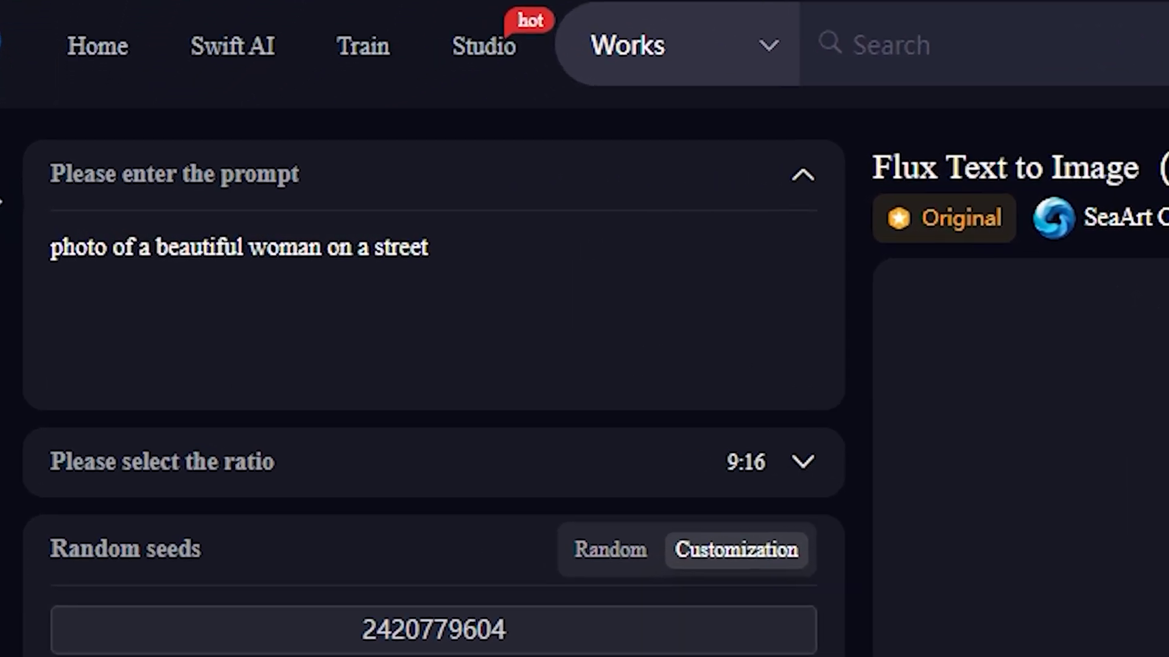
# Step: Replace the prompt with one describing "a penguine holding a board with text" spaghetti
pyautogui.moveTo(97, 244); pyautogui.dragTo(247, 244)
pyautogui.click(433, 247)
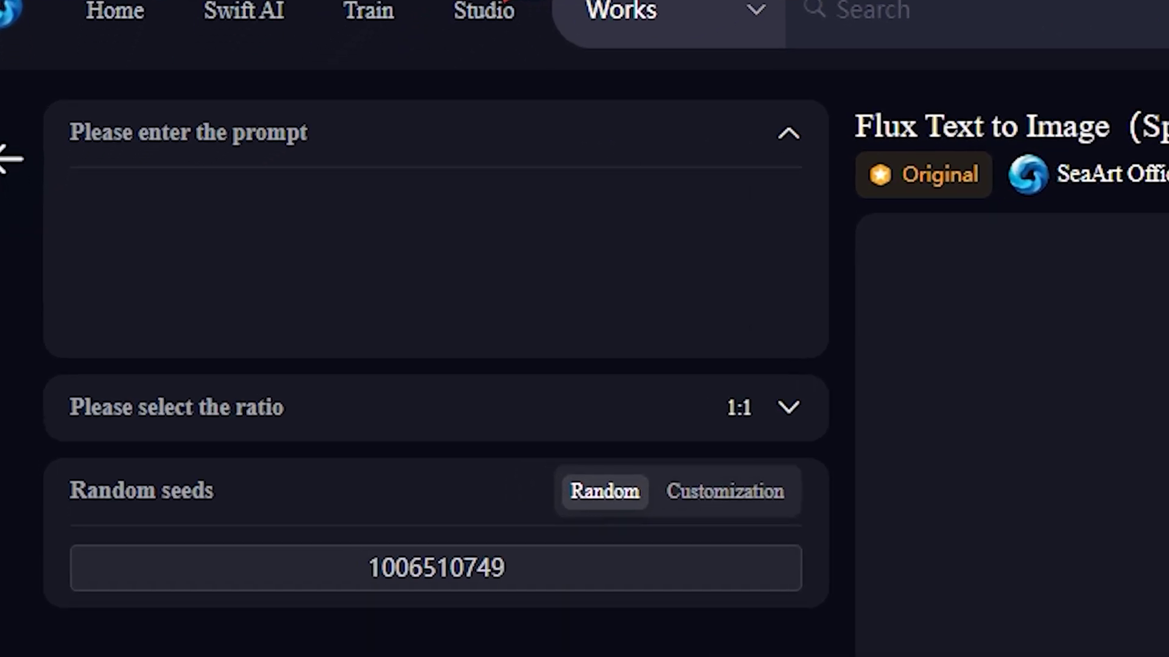
pyautogui.write('a penguine holding a')
pyautogui.click(164, 201)
pyautogui.press('Delete')
pyautogui.write('board with text " spaghetti')
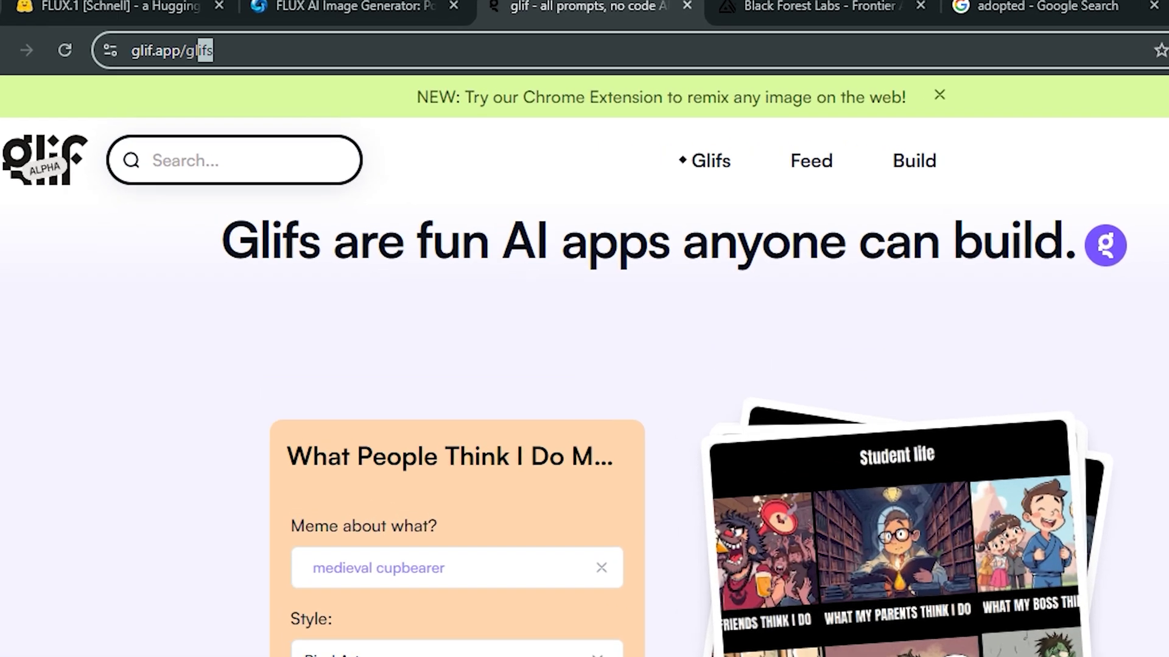
# Step: Switch to Glif, start an untitled glif and add an Image Generator block
pyautogui.moveTo(198, 50); pyautogui.dragTo(131, 50)
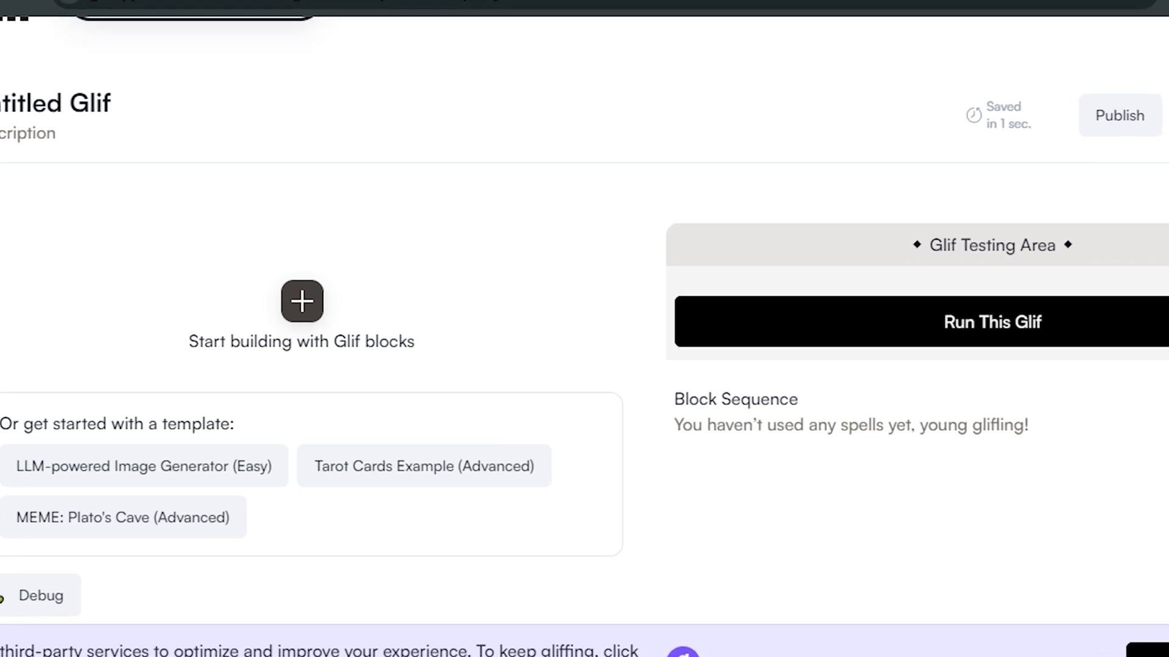
pyautogui.click(302, 300)
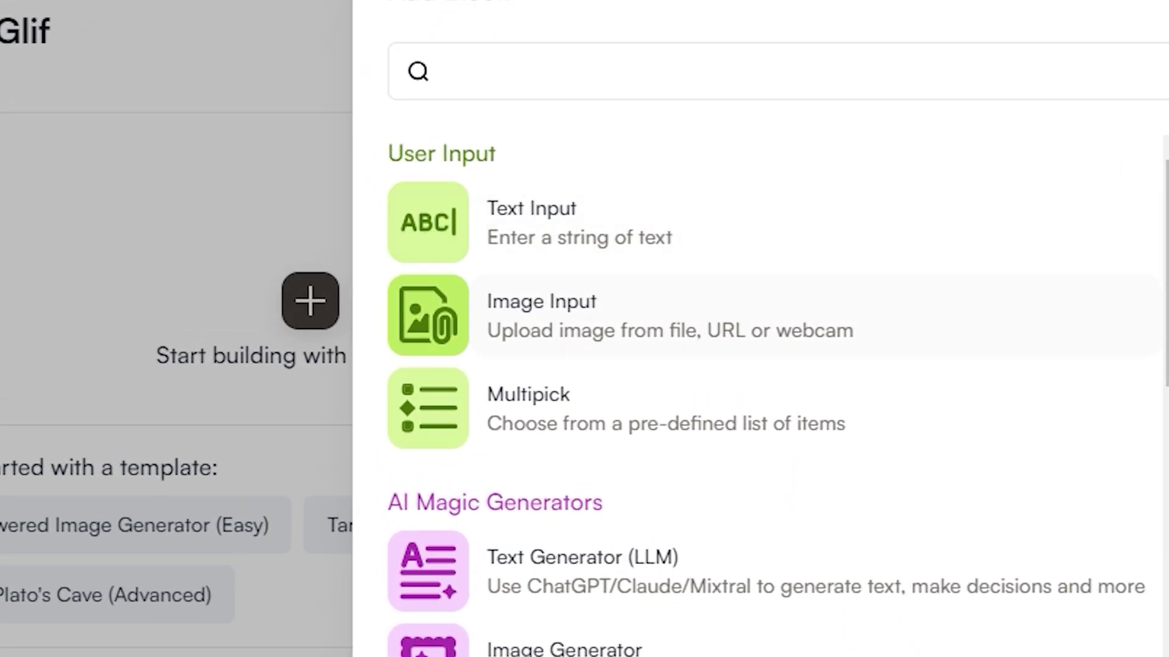
pyautogui.scroll(-2, 773, 414)
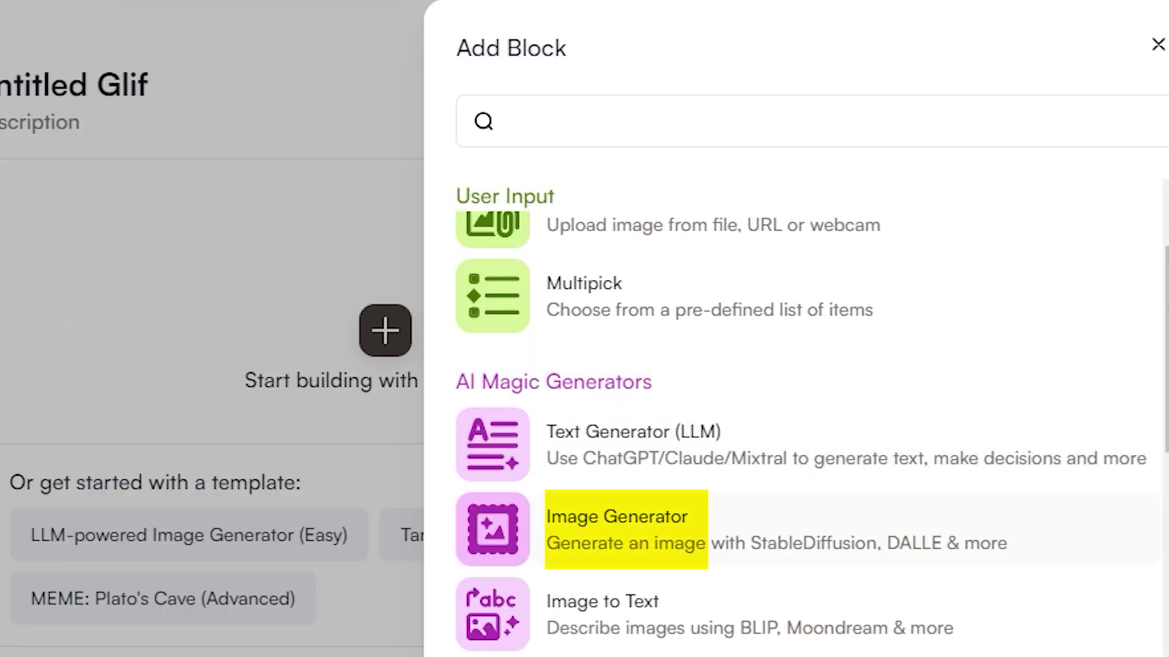
pyautogui.click(616, 529)
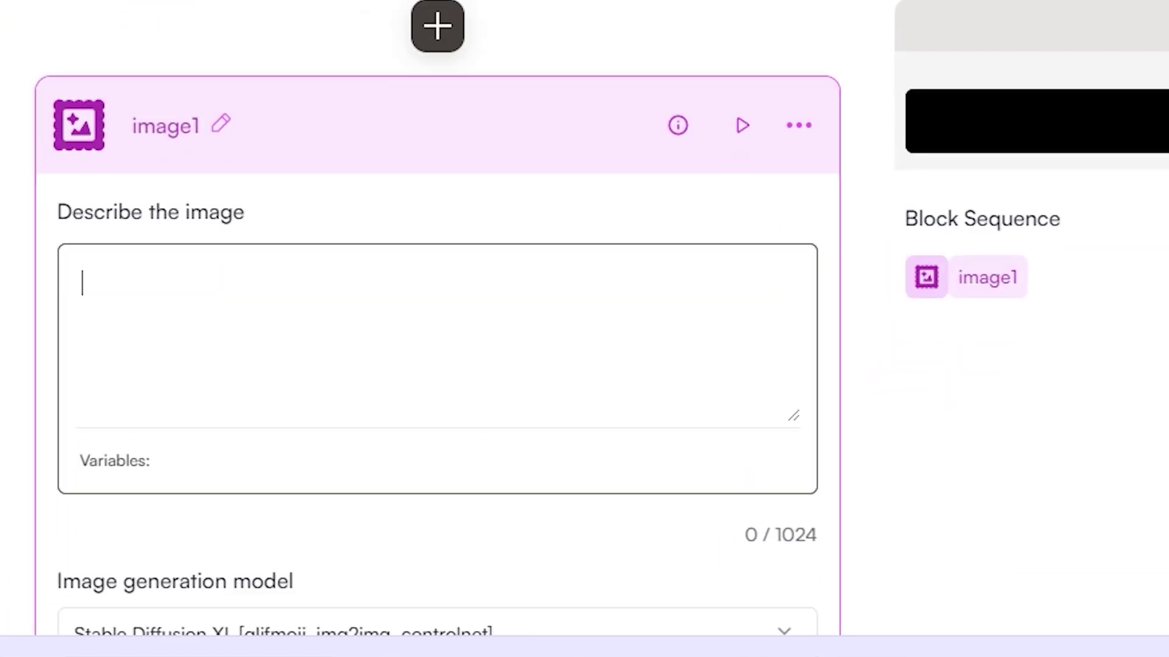
# Step: Choose Flux Pro as the block's image generation model
pyautogui.scroll(-2, 437, 329)
pyautogui.scroll(-1, 437, 329)
pyautogui.click(437, 231)
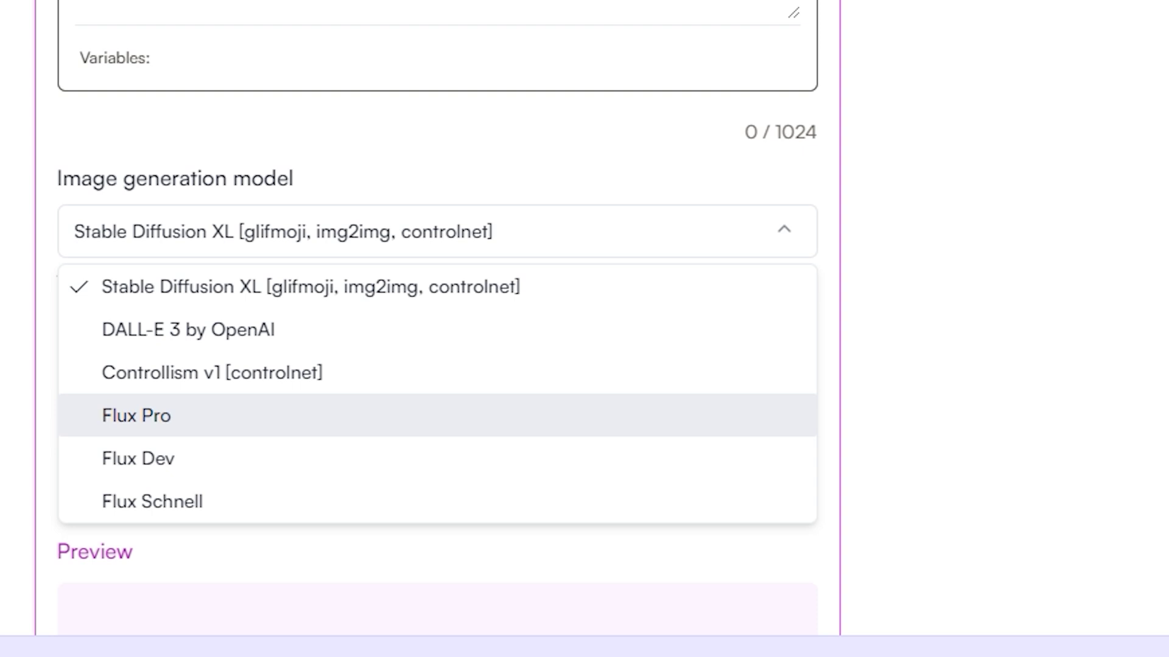
pyautogui.click(136, 415)
# Step: Describe the image as "a photograph of an old man wearing hat and glasses"
pyautogui.scroll(3, 437, 318)
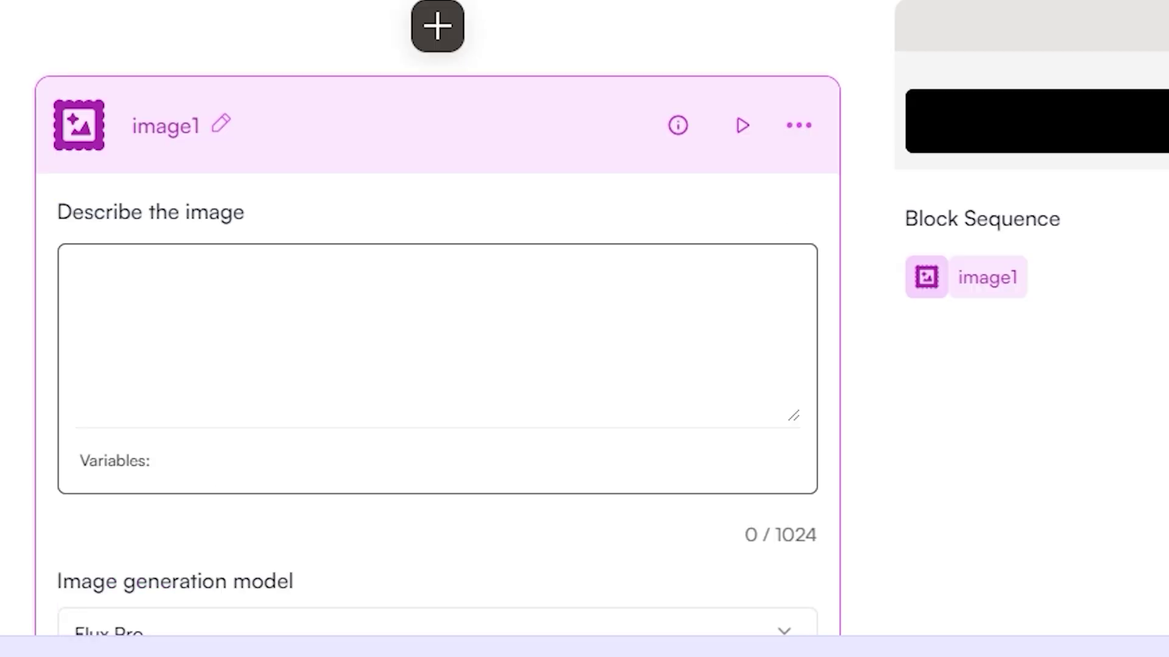
pyautogui.click(83, 283)
pyautogui.write('a photograph of a')
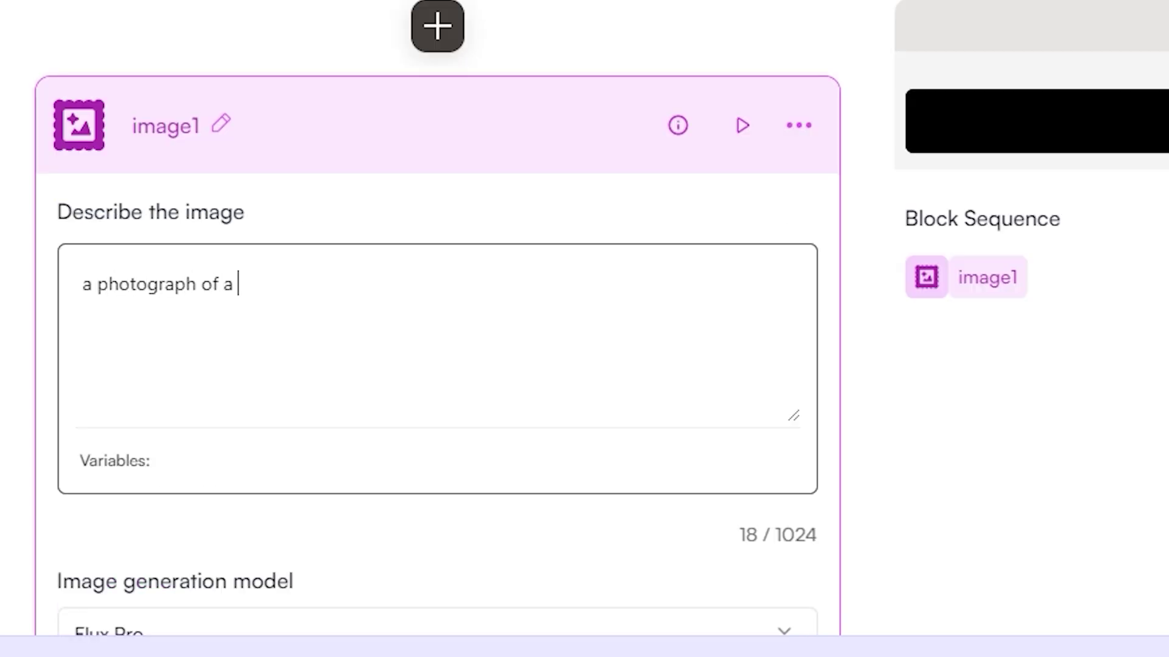
pyautogui.press('BackSpace')
pyautogui.write('n old man wearing hat ')
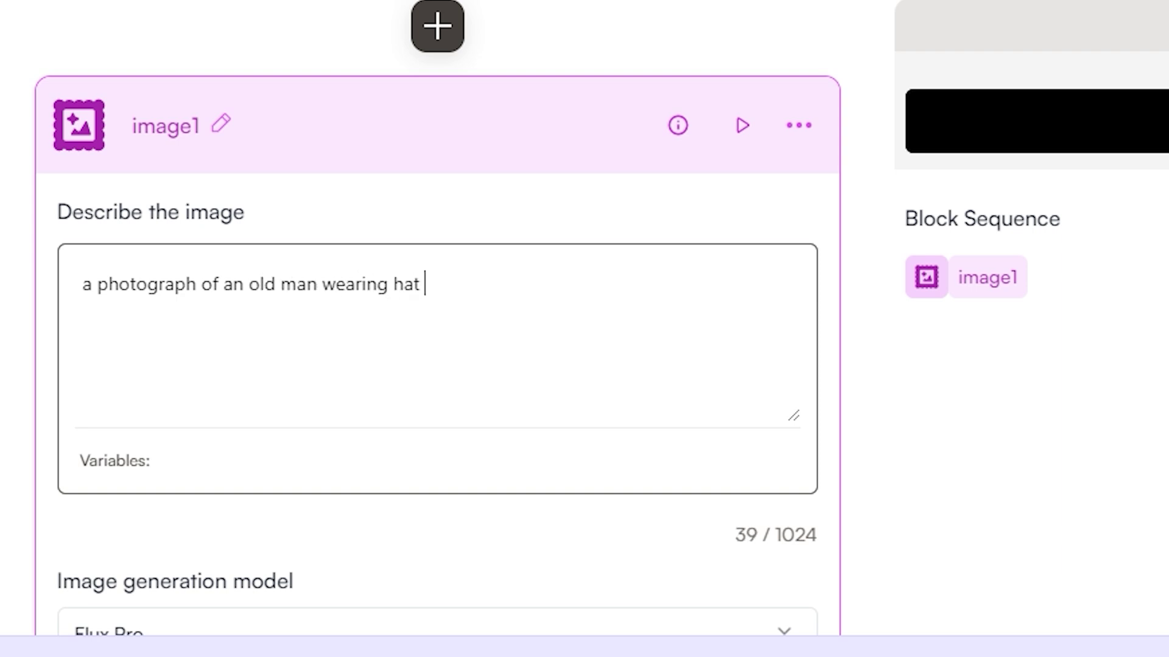
pyautogui.write('and glasses')
# Step: Set the image size to Landscape (16:9) and expand the Advanced controls to review the steps, prompt power and seed options
pyautogui.scroll(-6, 437, 328)
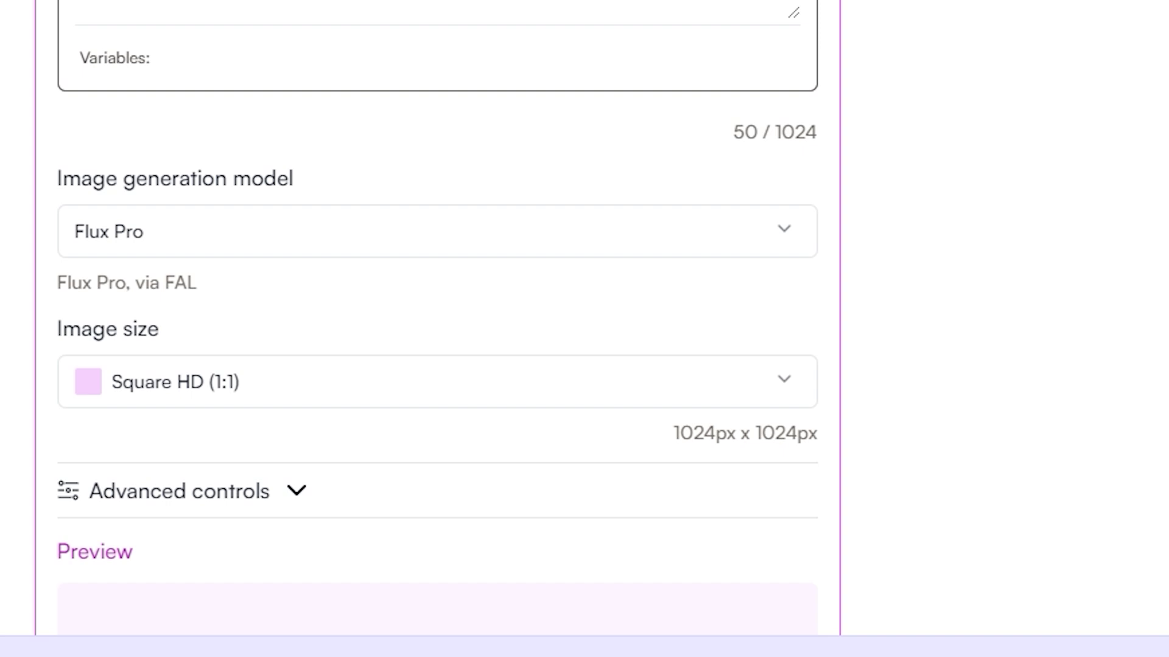
pyautogui.click(437, 381)
pyautogui.scroll(-4, 437, 328)
pyautogui.click(211, 297)
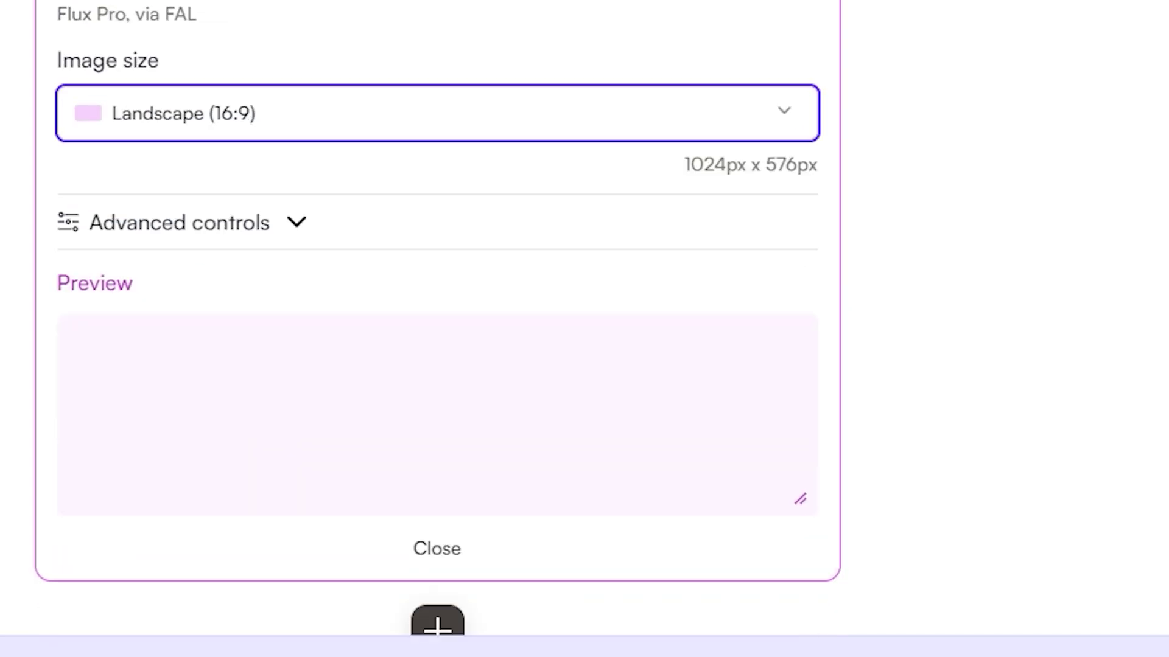
pyautogui.click(296, 222)
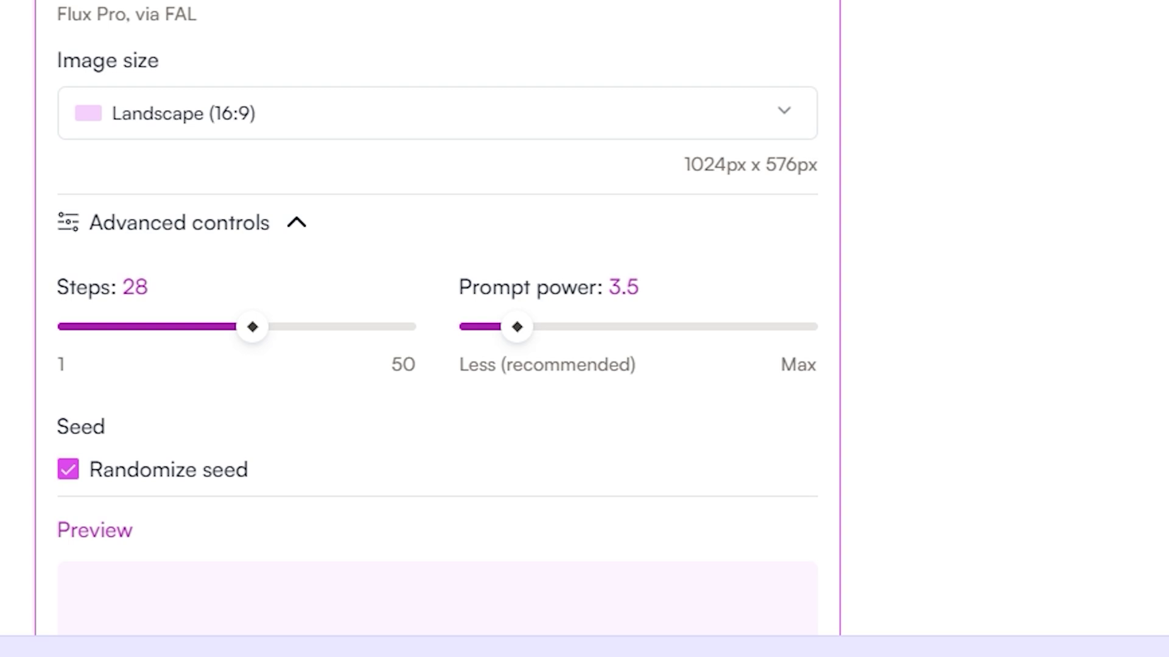
pyautogui.scroll(-2, 437, 329)
pyautogui.scroll(-2, 437, 329)
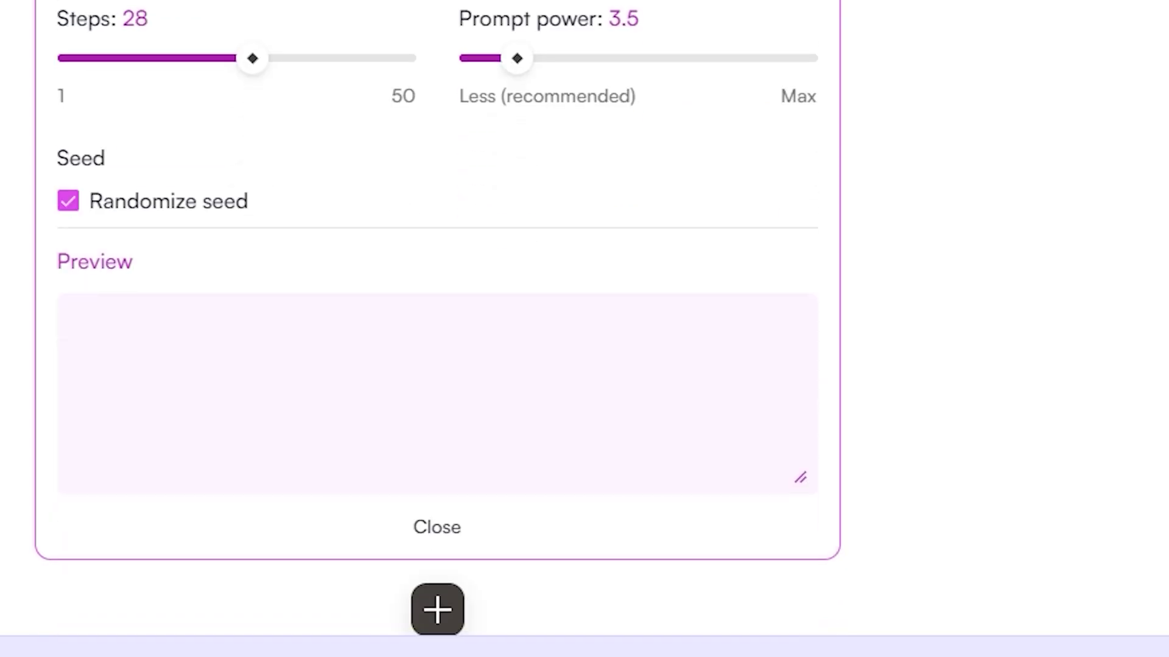
pyautogui.scroll(2, 438, 328)
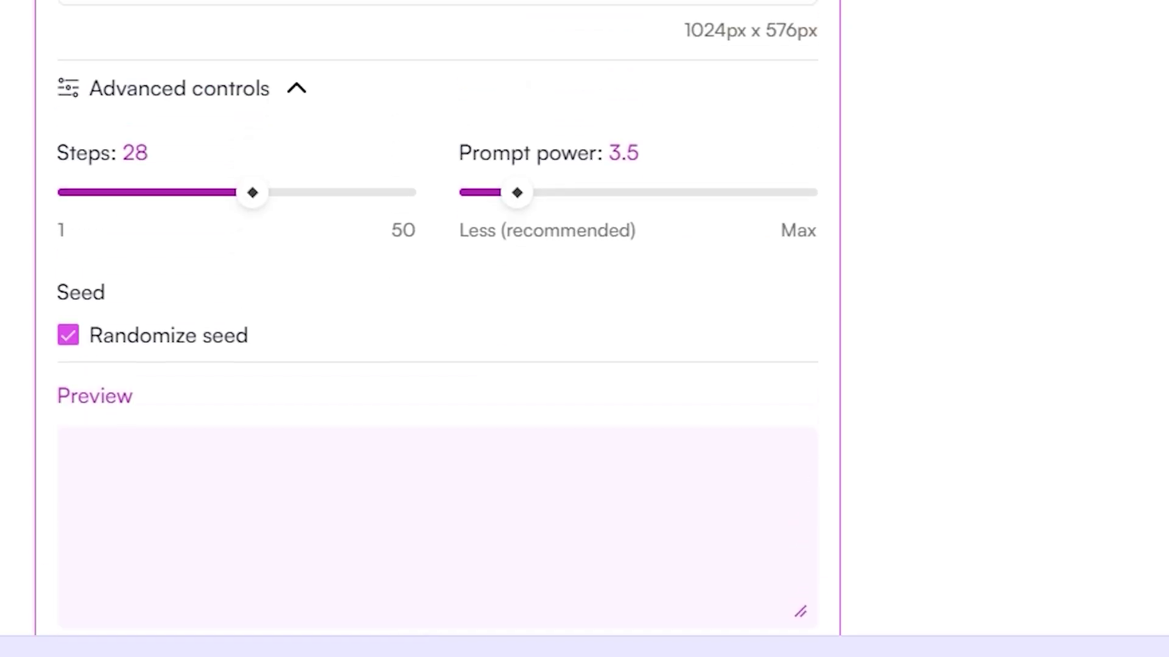
# Step: Run the glif to generate the Flux Pro image
pyautogui.scroll(6, 437, 329)
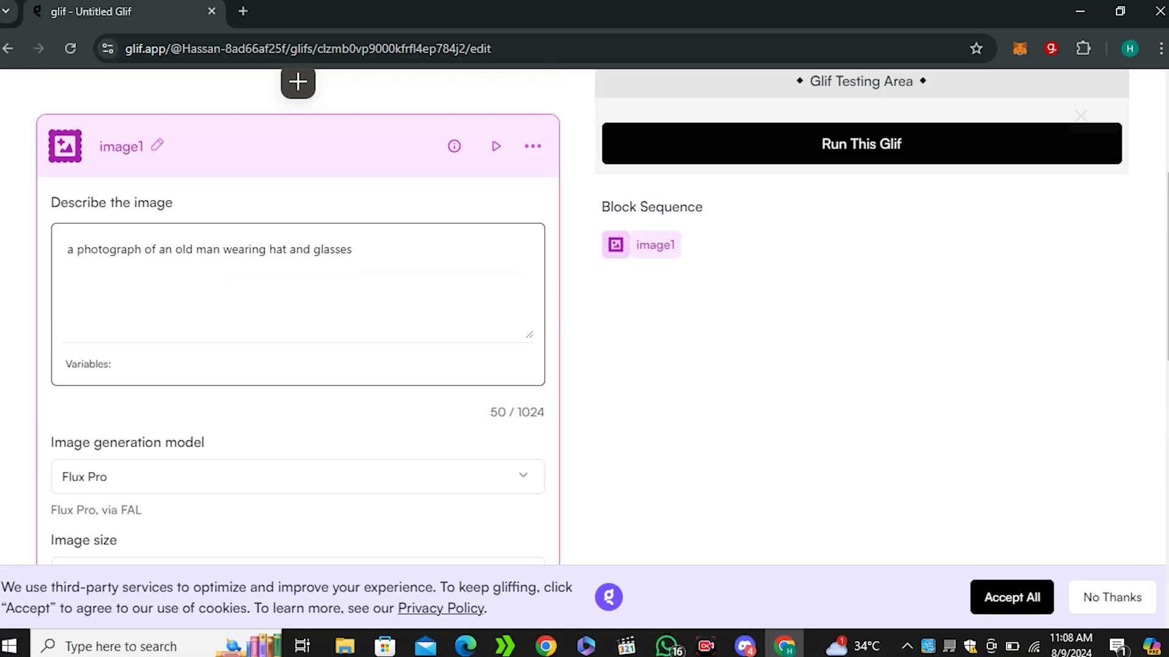
pyautogui.scroll(3, 584, 329)
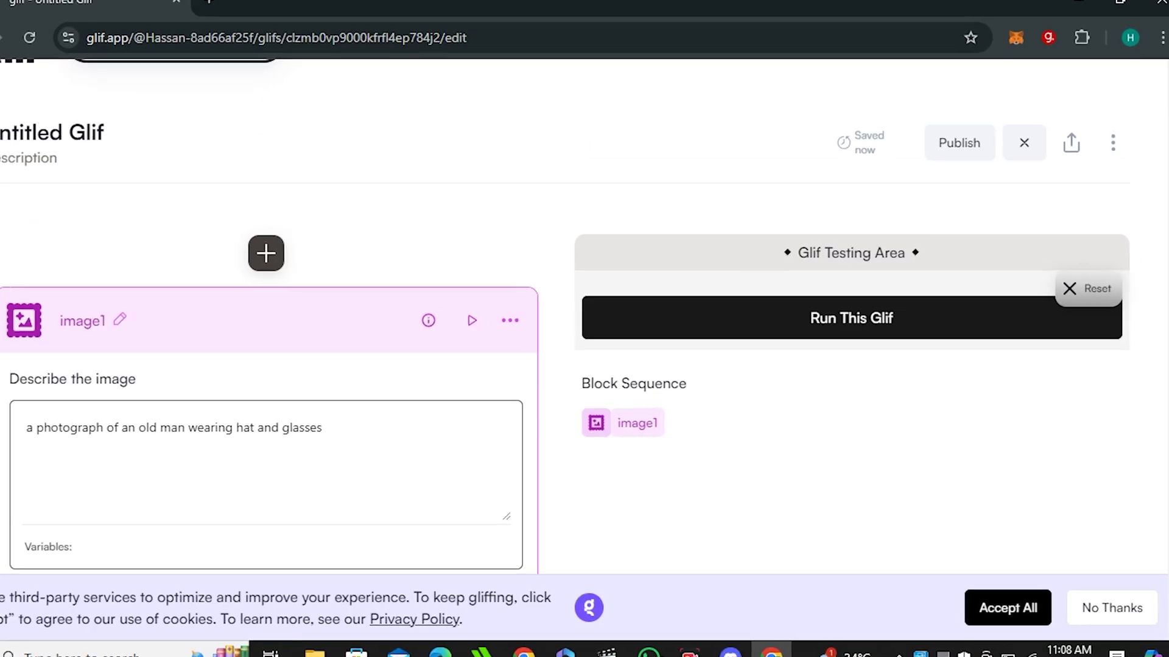
pyautogui.click(860, 319)
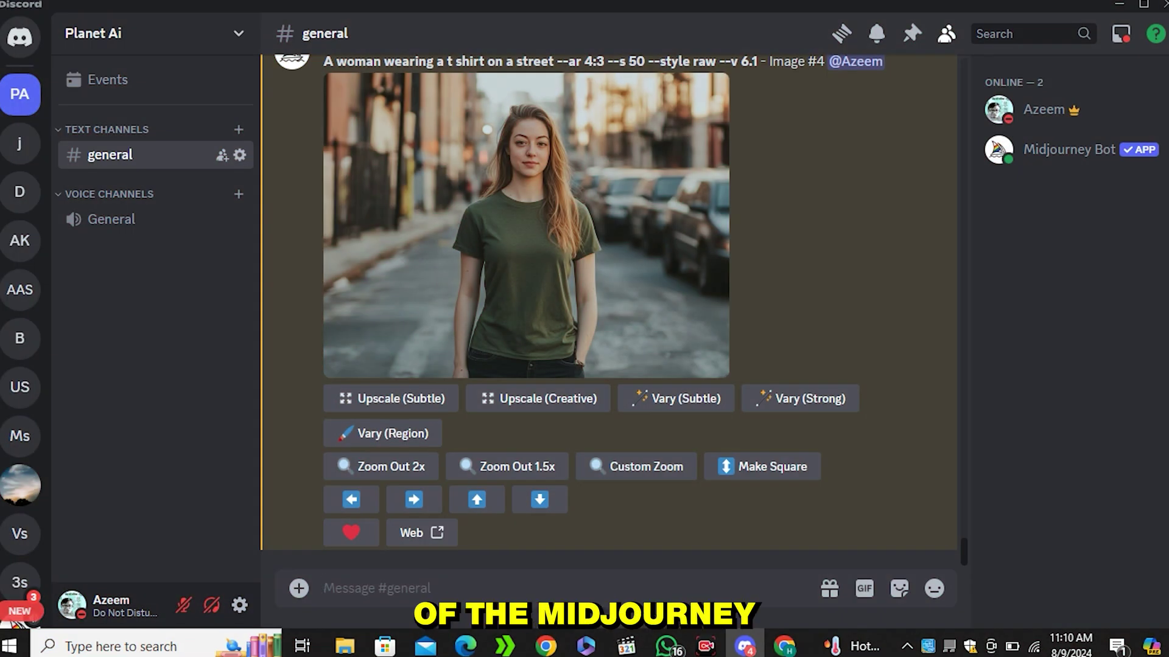
# Step: Switch to the Midjourney bot in Discord, open its settings with /settings and keep the default model (V6.1)
pyautogui.write('/')
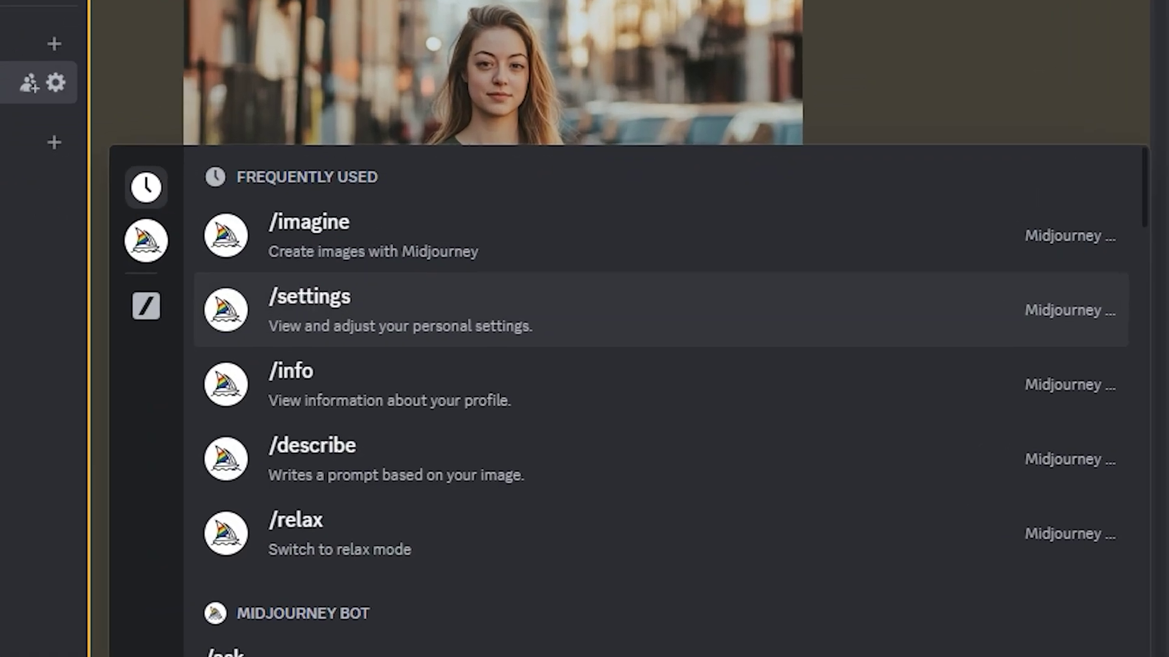
pyautogui.click(426, 306)
pyautogui.press('Return')
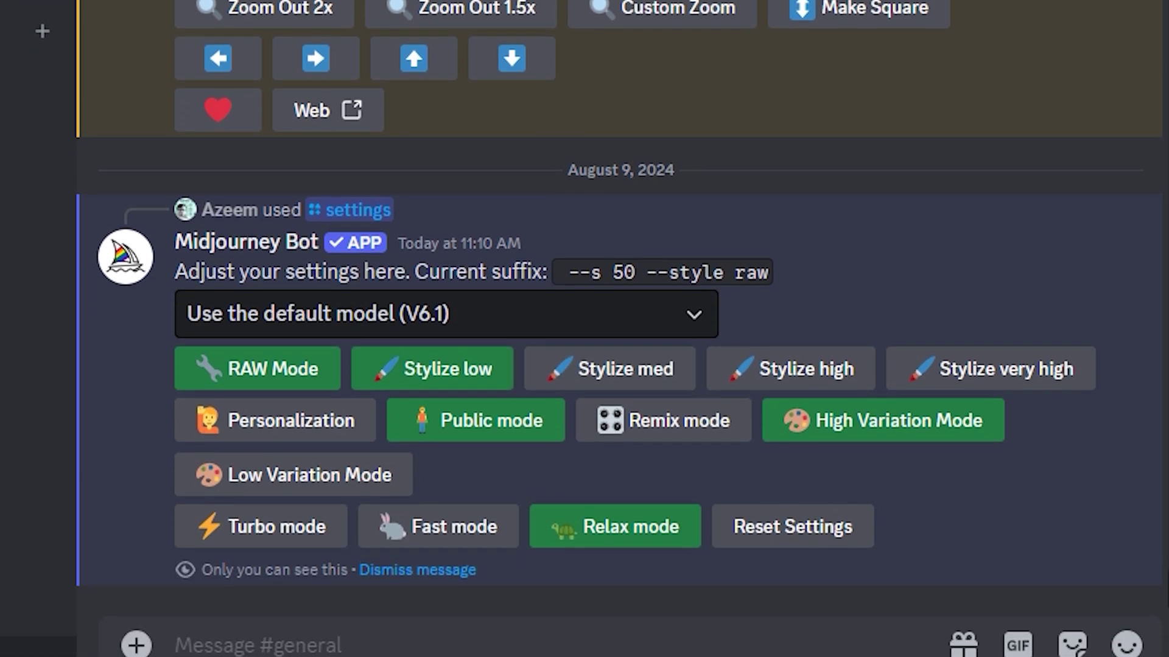
pyautogui.click(609, 421)
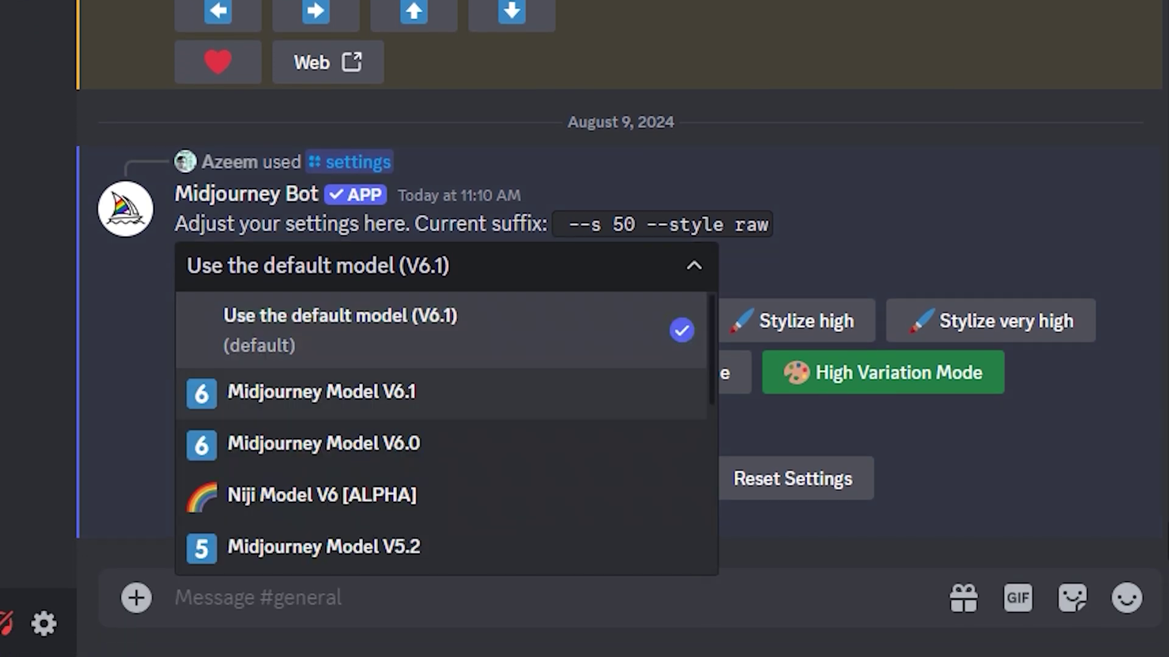
pyautogui.click(434, 330)
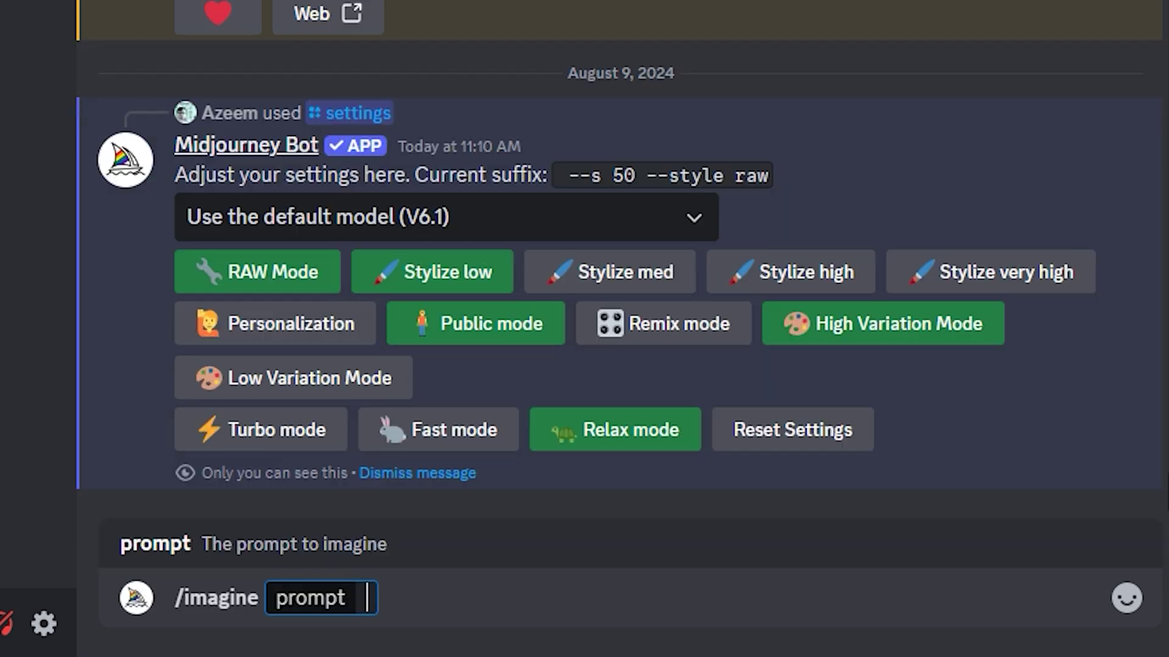
# Step: Generate Midjourney images with /imagine using "a photograph of an old man wearing hat and glasses --ar 16:9" and view the results
pyautogui.write('a photograph of an old man wearing hat and glasses')
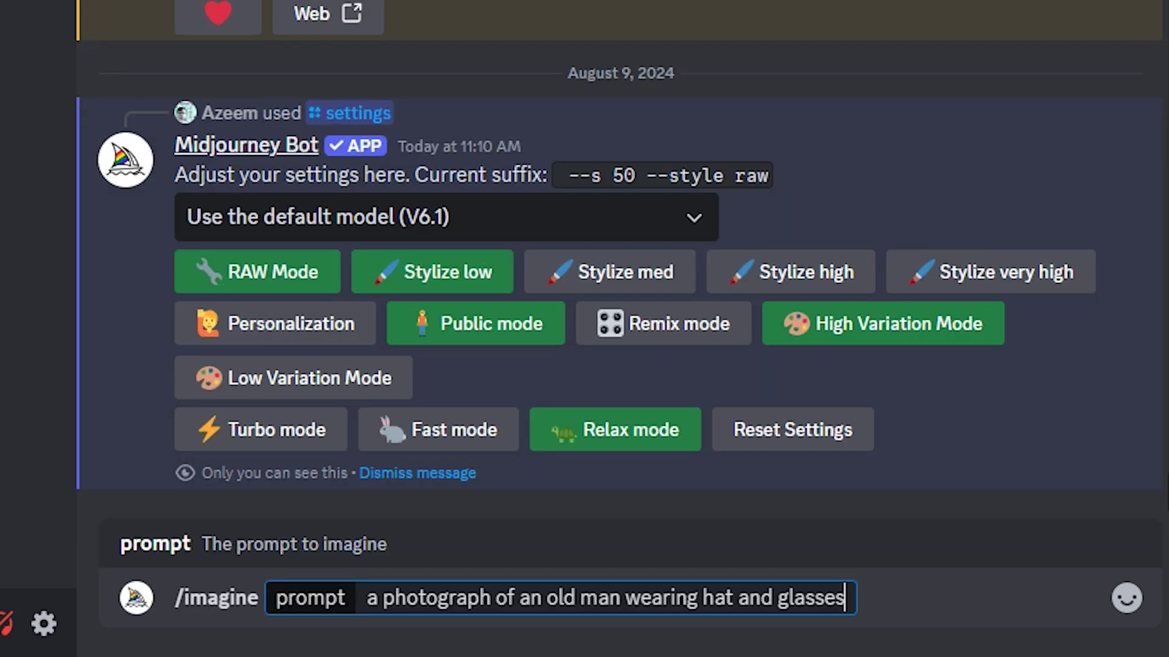
pyautogui.write('--ar 16:')
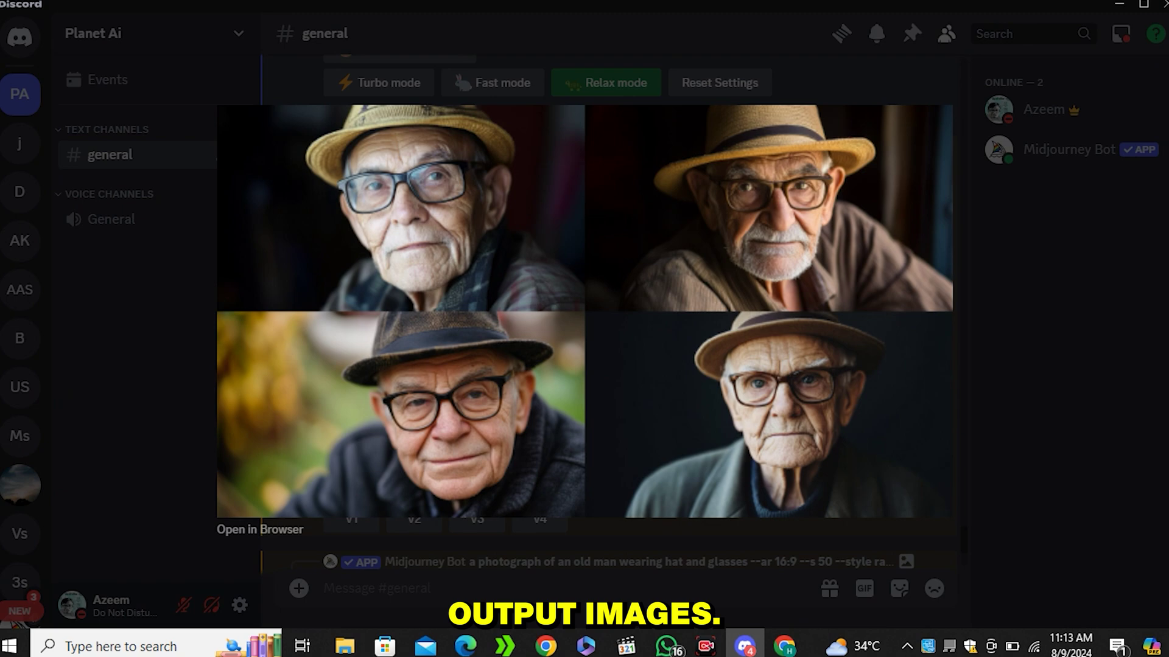
pyautogui.press('Escape')
pyautogui.scroll(-6, 608, 304)
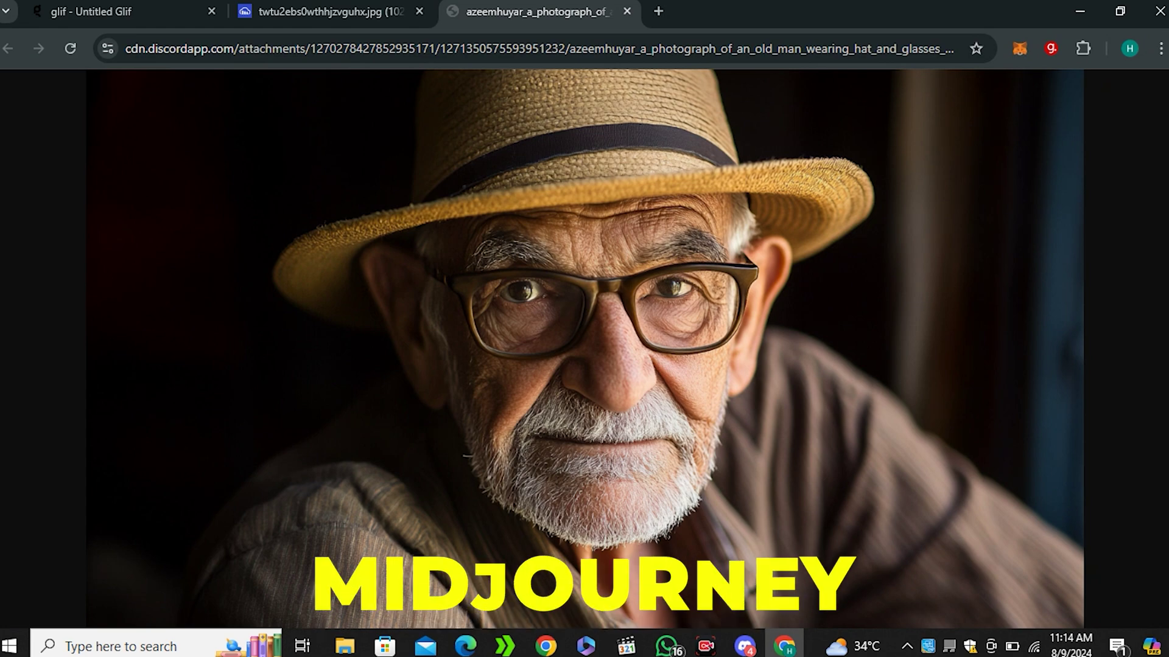
# Step: Compare the Midjourney image of the old man in hat and glasses with the Flux Pro version
pyautogui.click(615, 106)
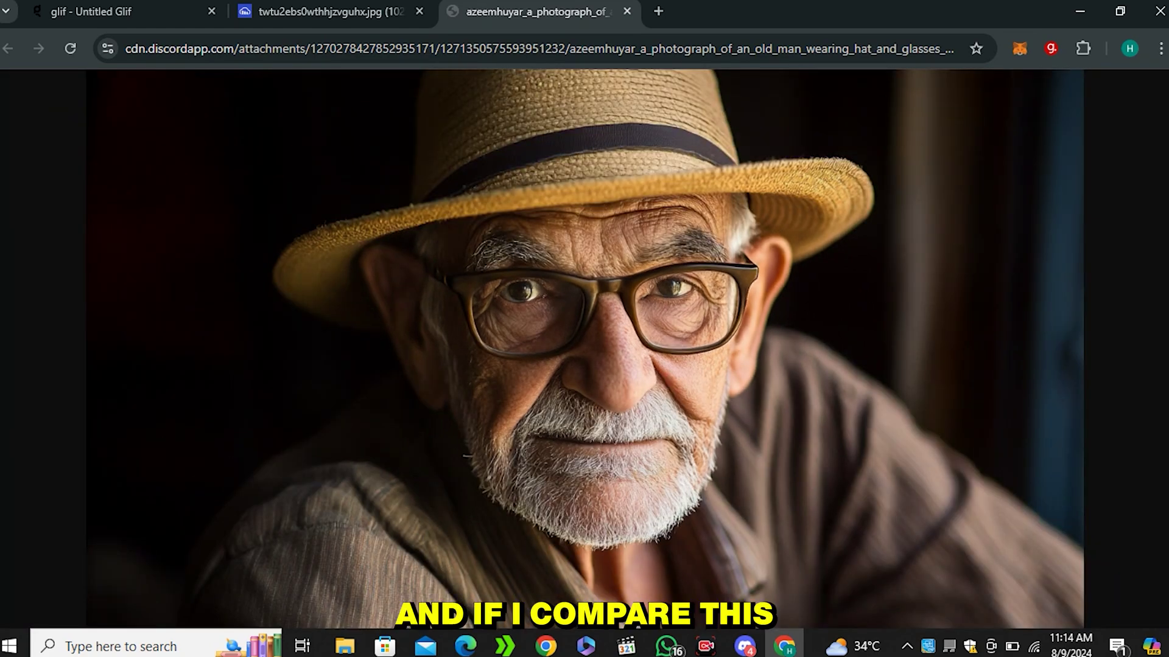
pyautogui.hotkey('ctrl', 'shift', 'Tab')
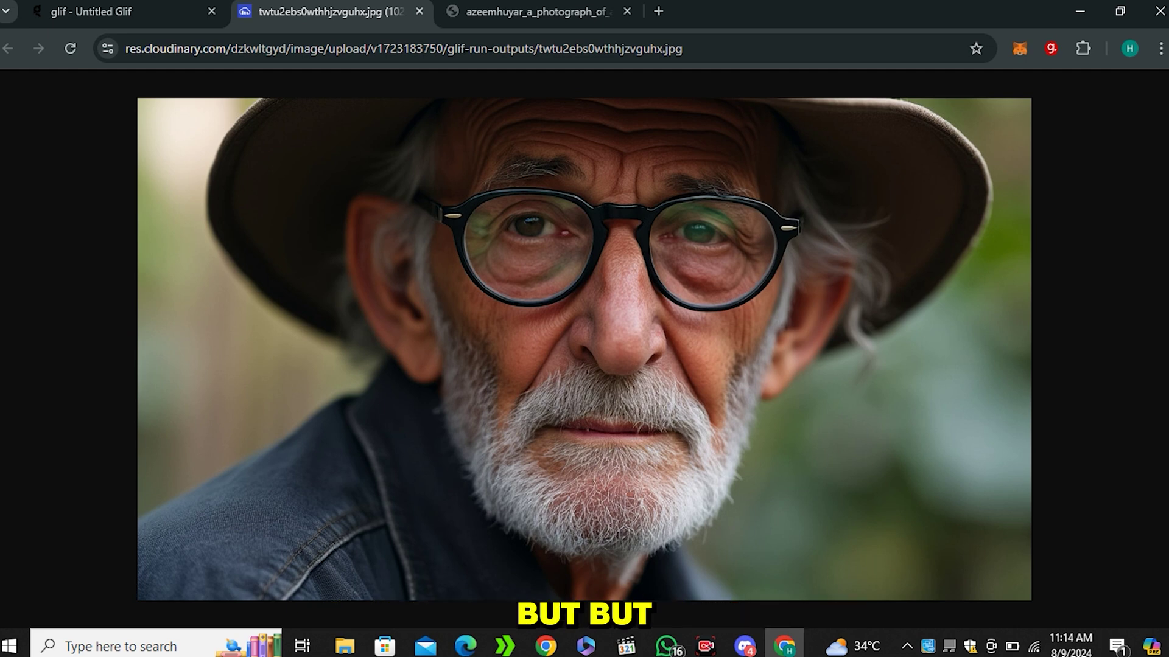
pyautogui.hotkey('ctrl', 'Tab')
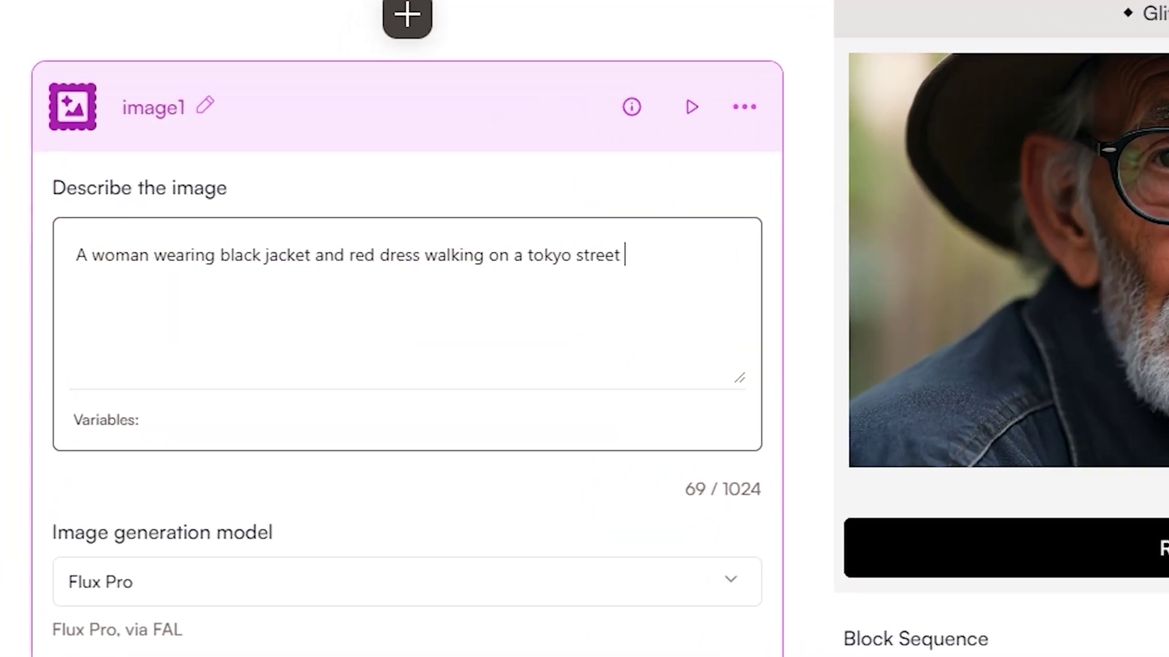
# Step: Set the Glif prompt to "A woman wearing black jacket and red dress walking on a tokyo street" and compare the Flux Pro and Midjourney images
pyautogui.click(85, 261)
pyautogui.moveTo(85, 261); pyautogui.dragTo(812, 261)
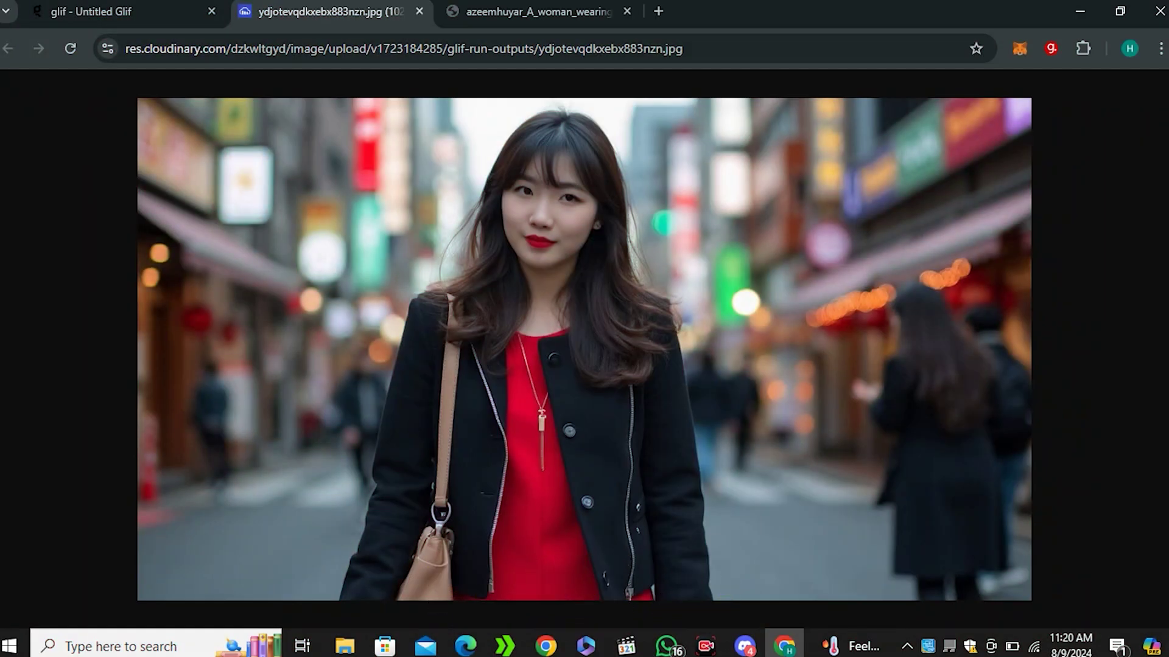
pyautogui.click(538, 12)
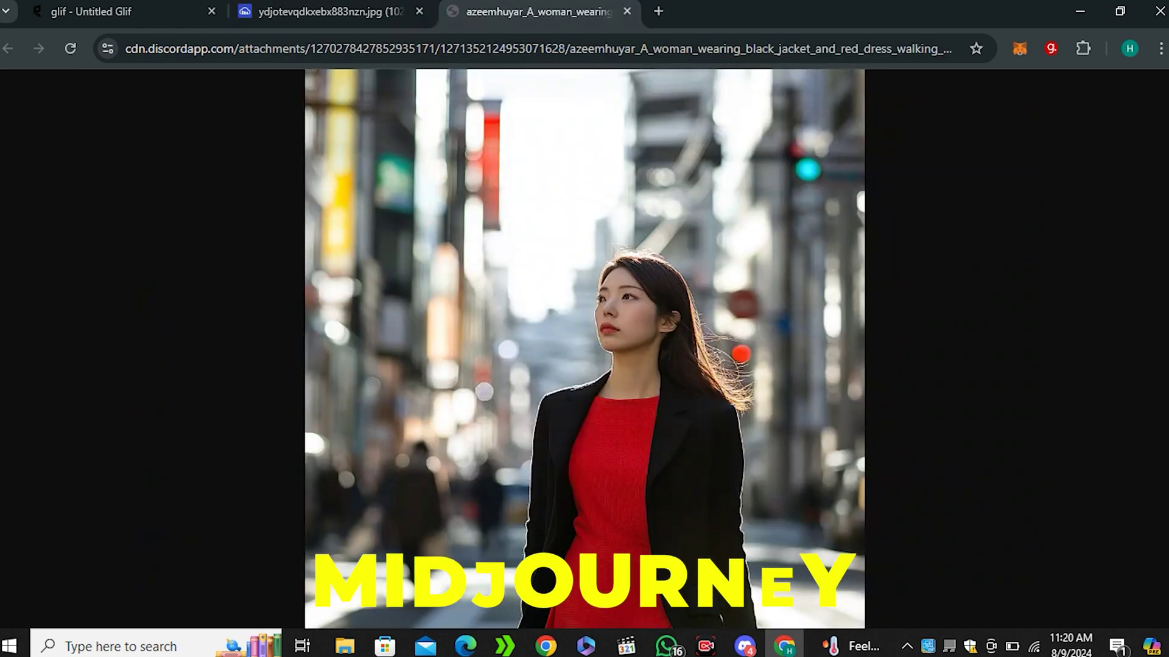
pyautogui.click(636, 288)
pyautogui.hotkey('ctrl', 'shift', 'Tab')
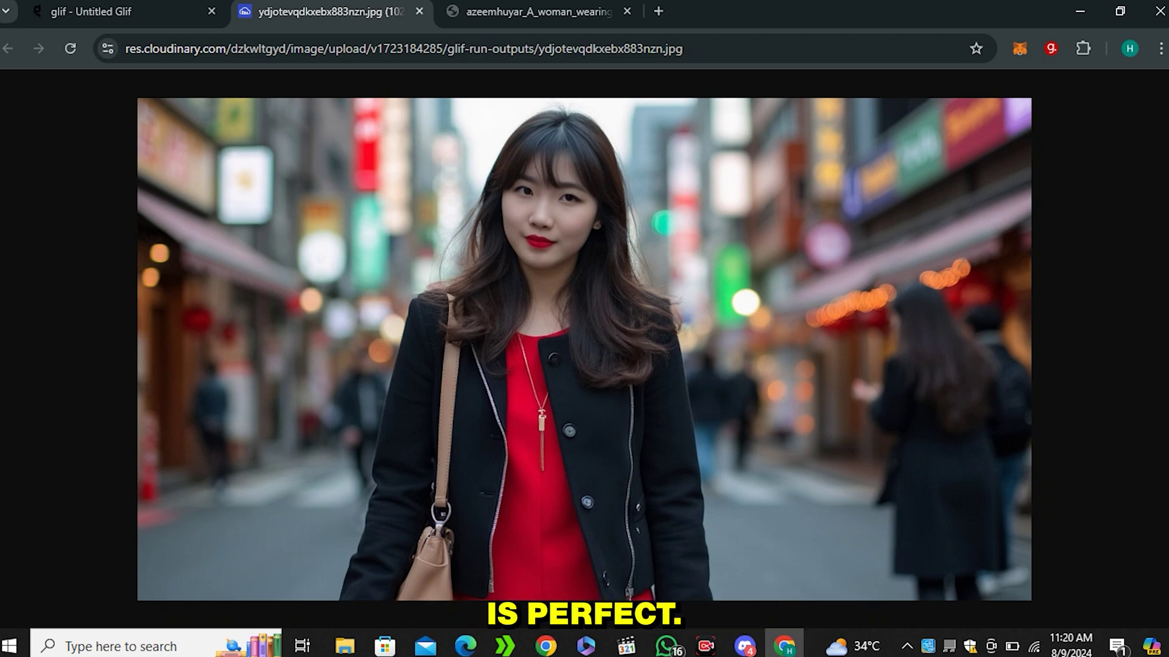
pyautogui.hotkey('ctrl', 'Tab')
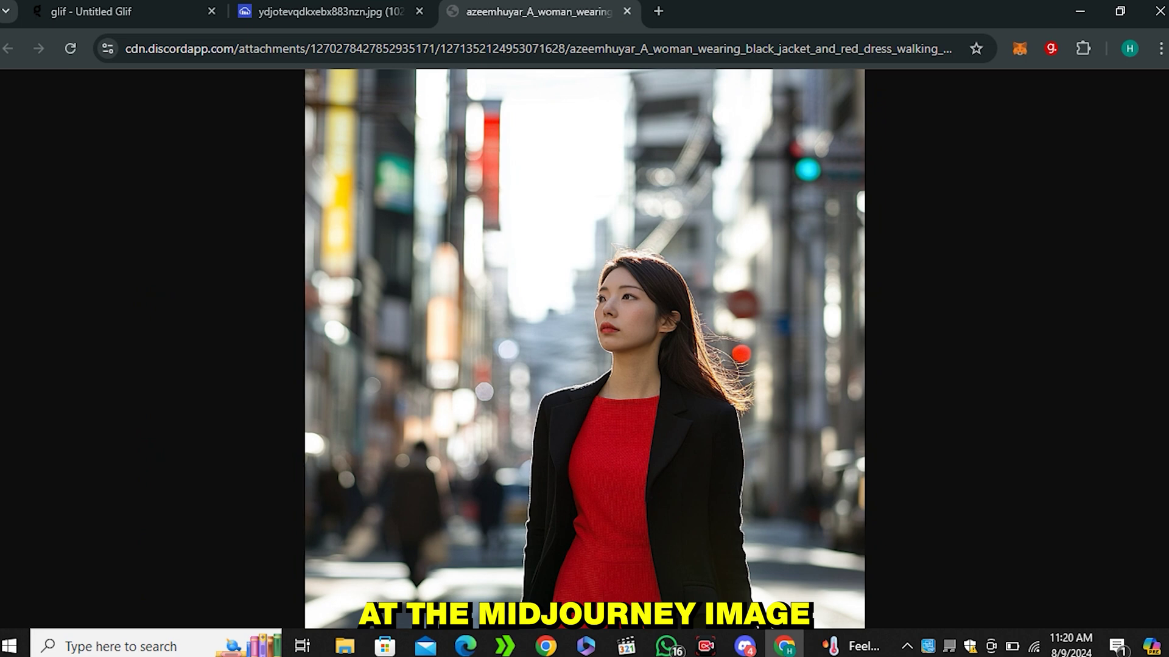
pyautogui.click(615, 290)
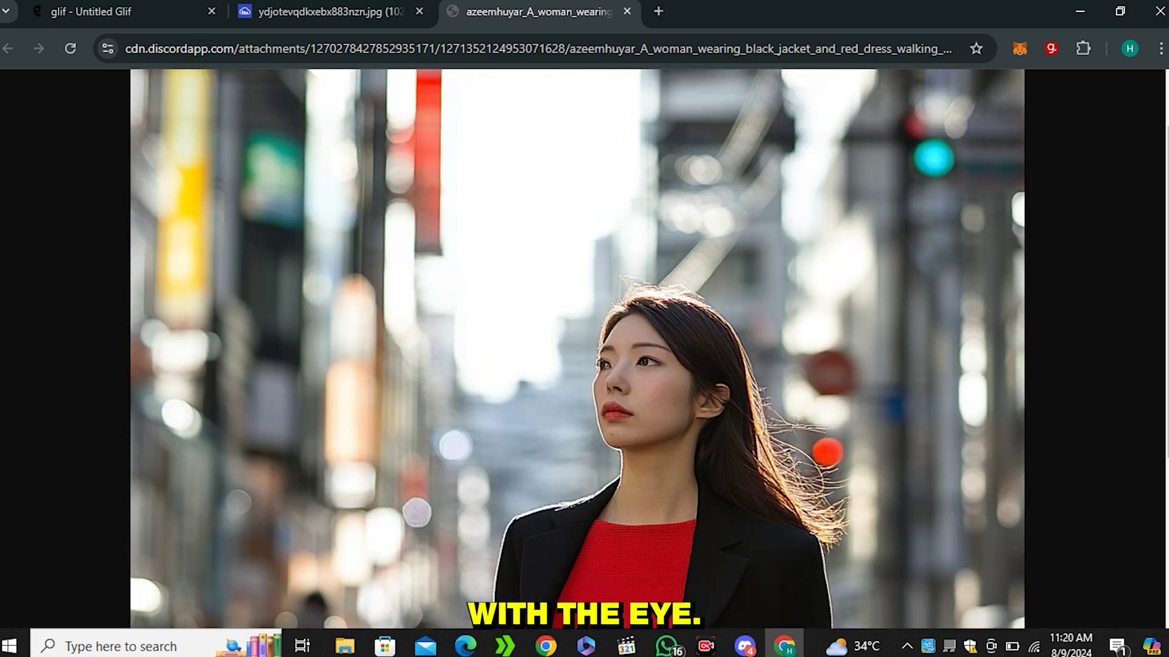
pyautogui.click(615, 289)
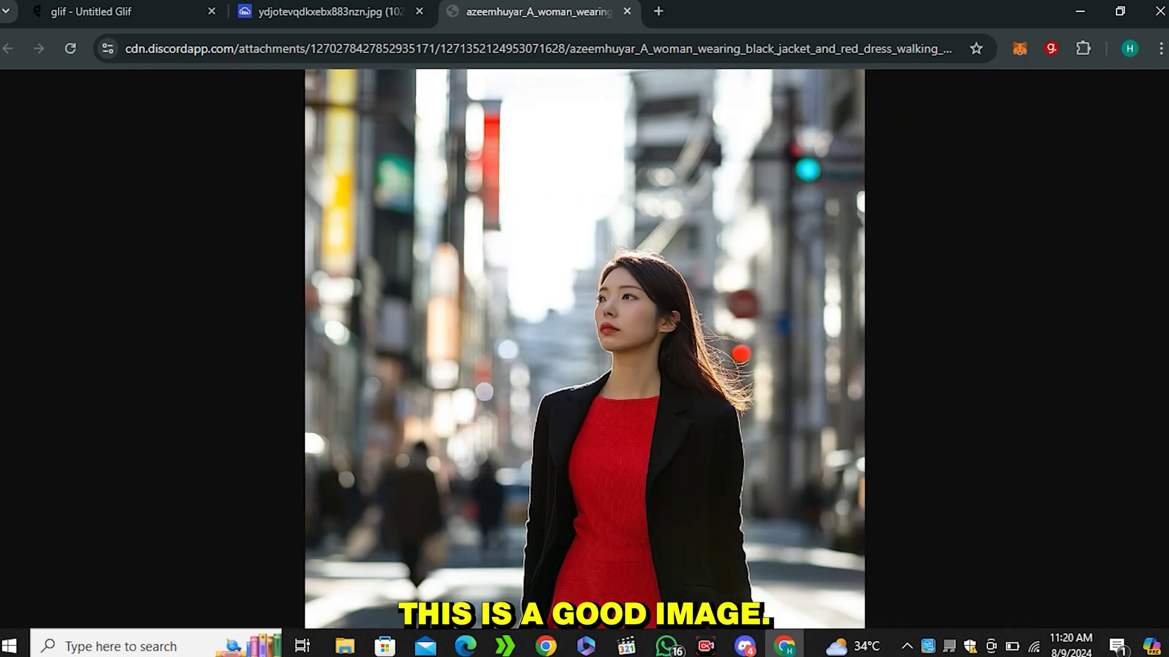
pyautogui.click(329, 11)
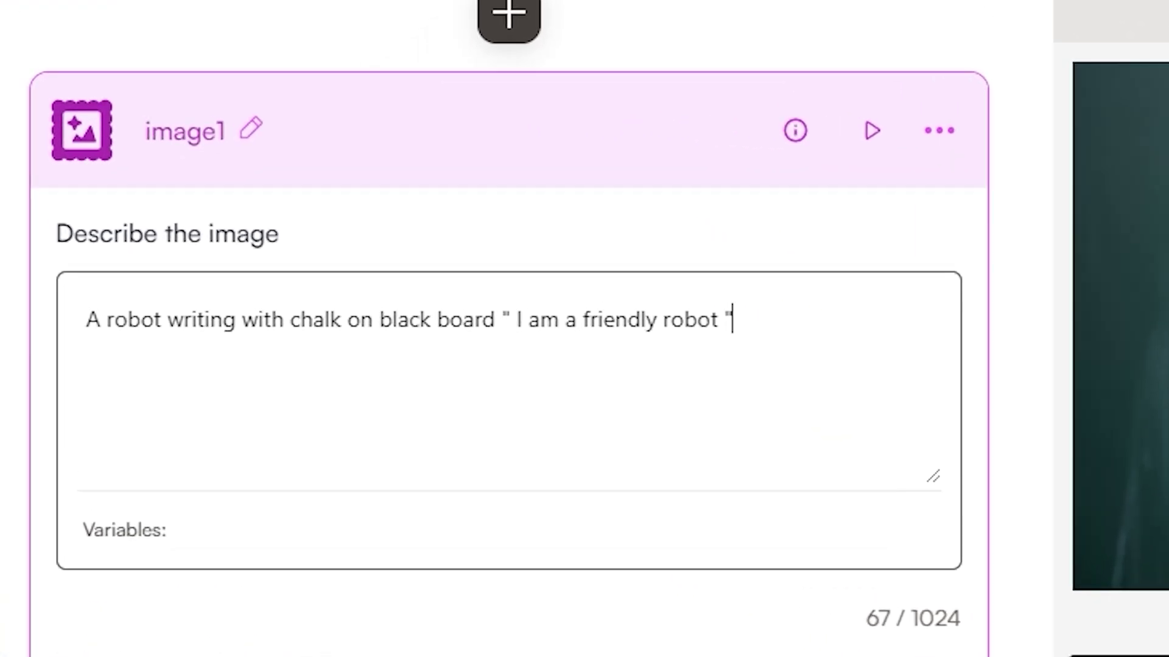
# Step: Set the Glif prompt to "A robot writing with chalk on black board " I am a friendly robot "" and view the generated image enlarged
pyautogui.moveTo(85, 319); pyautogui.dragTo(733, 319)
pyautogui.click(733, 320)
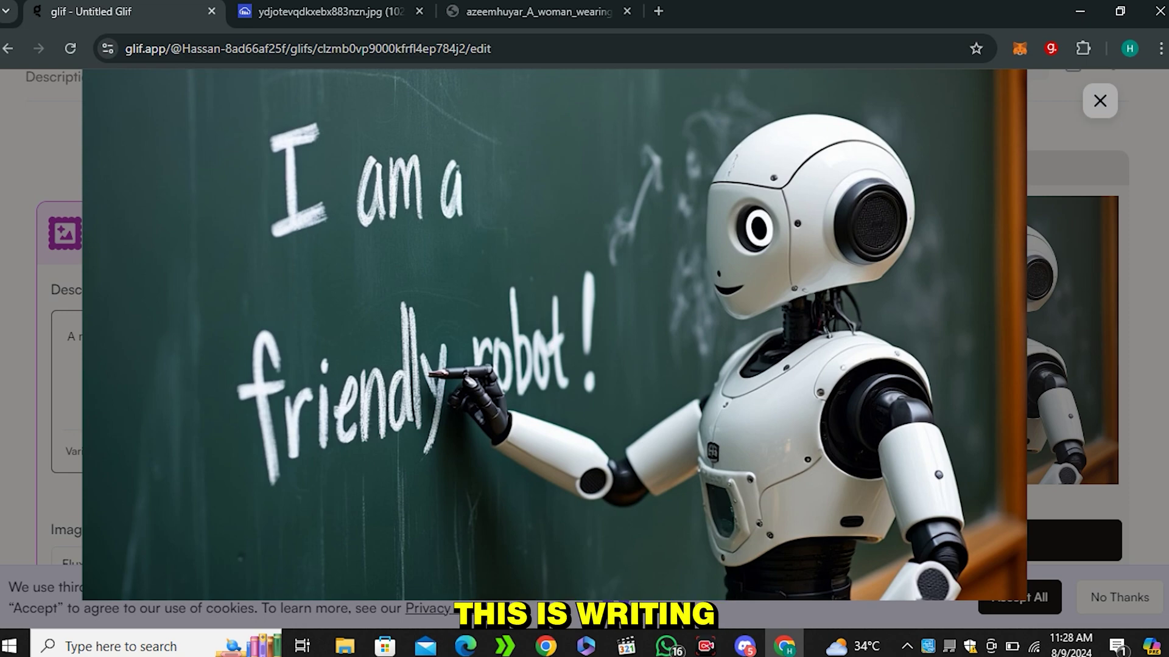
pyautogui.click(1100, 101)
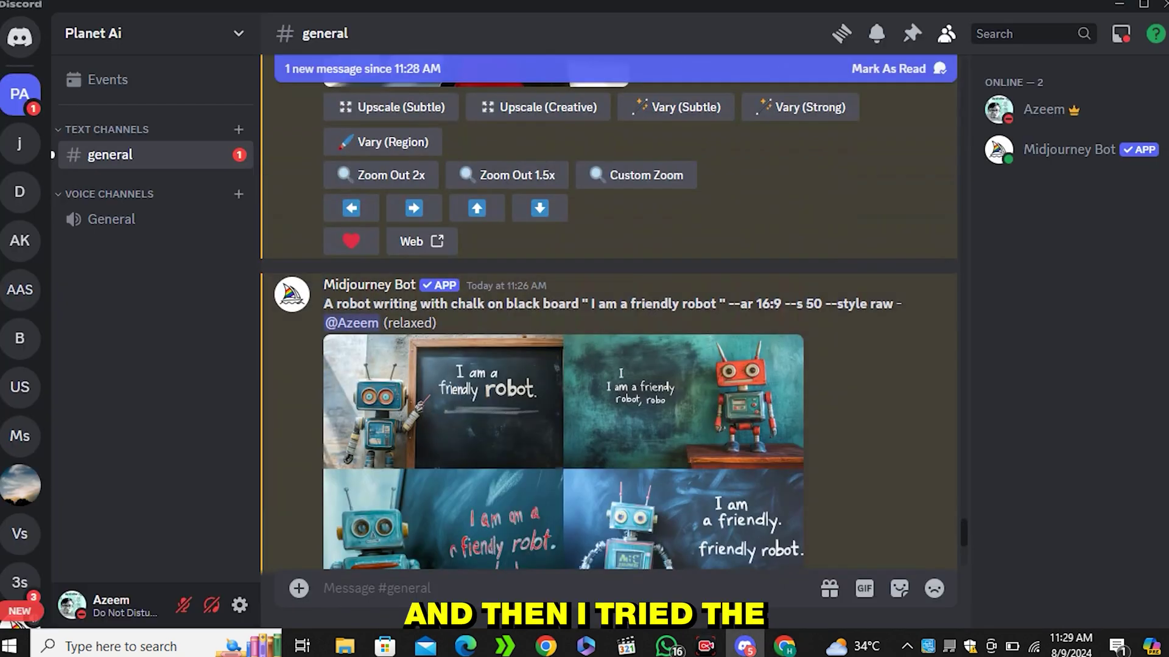
# Step: Switch to Discord and examine the lettering in the enlarged Midjourney image grids for the chalk-writing robot prompt
pyautogui.scroll(-3, 608, 314)
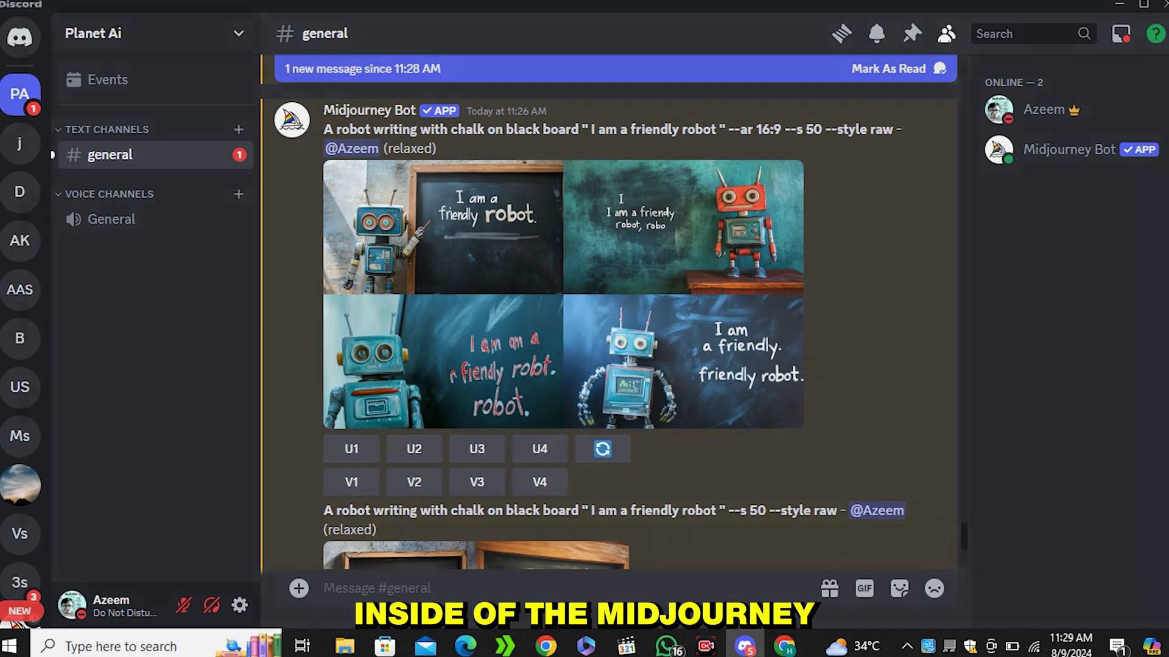
pyautogui.click(563, 294)
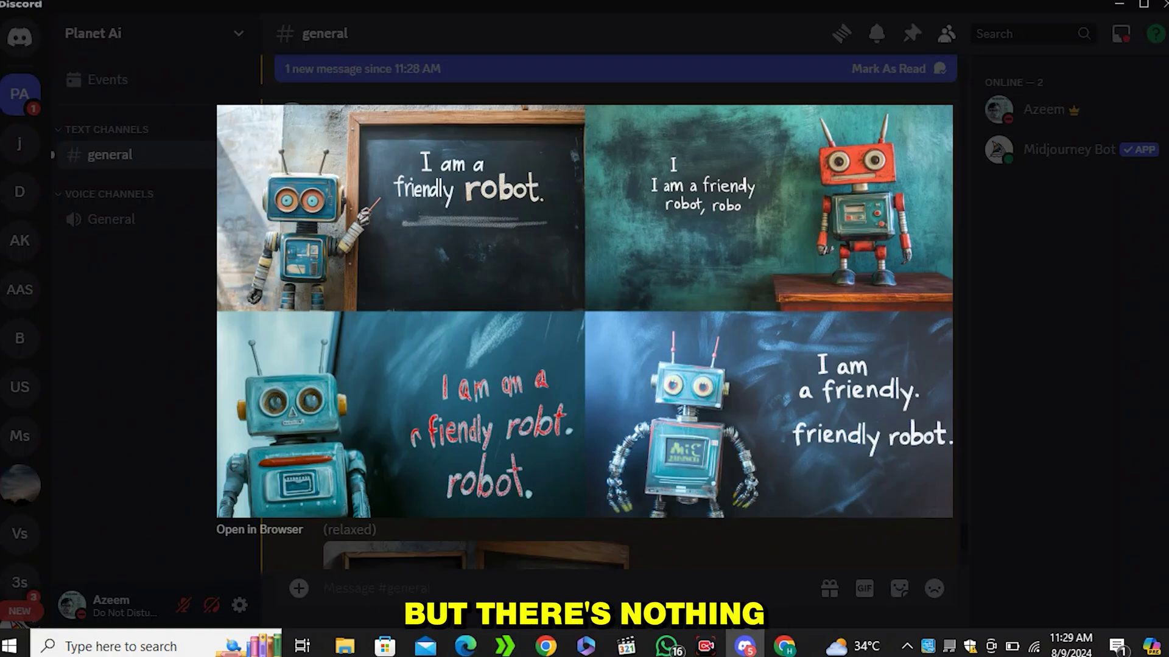
pyautogui.press('Escape')
pyautogui.scroll(5, 609, 316)
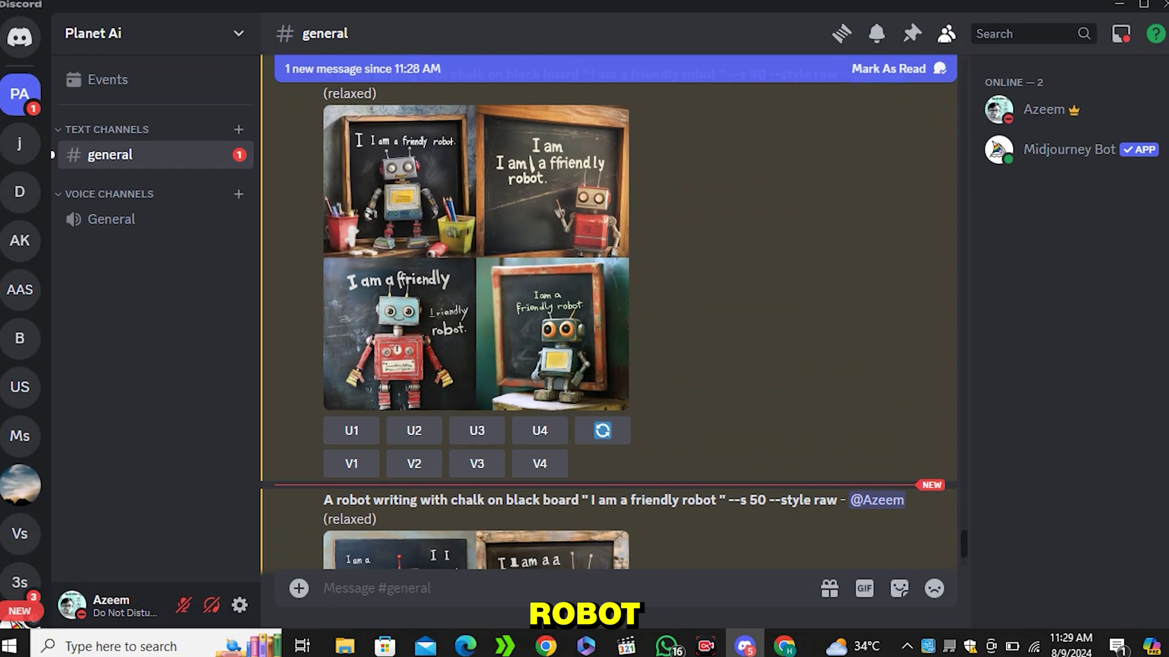
pyautogui.click(476, 257)
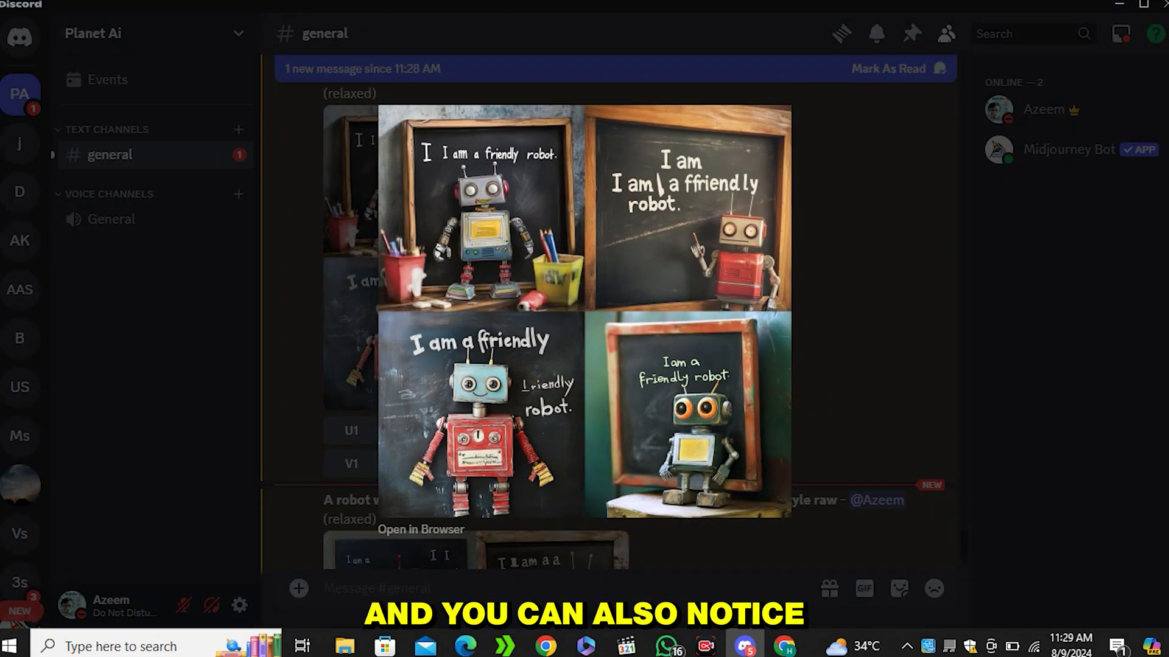
pyautogui.press('Escape')
pyautogui.scroll(-5, 608, 316)
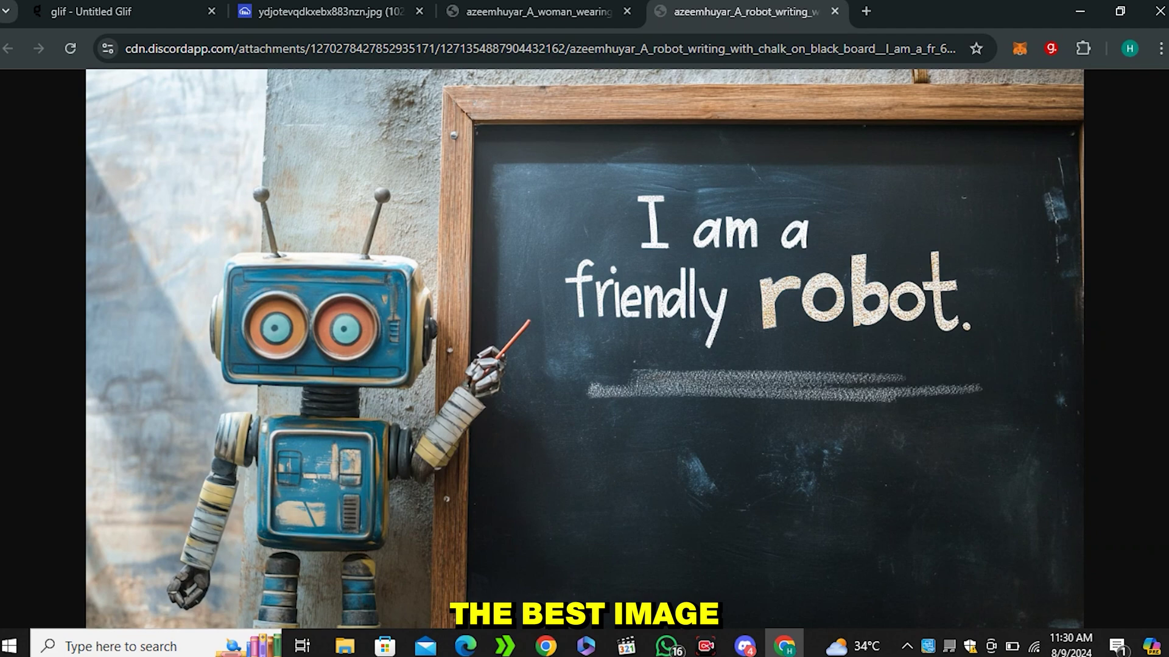
# Step: Compare the full-size Midjourney robot image with the Flux Pro robot image in the browser, checking the writing and the hand
pyautogui.click(783, 341)
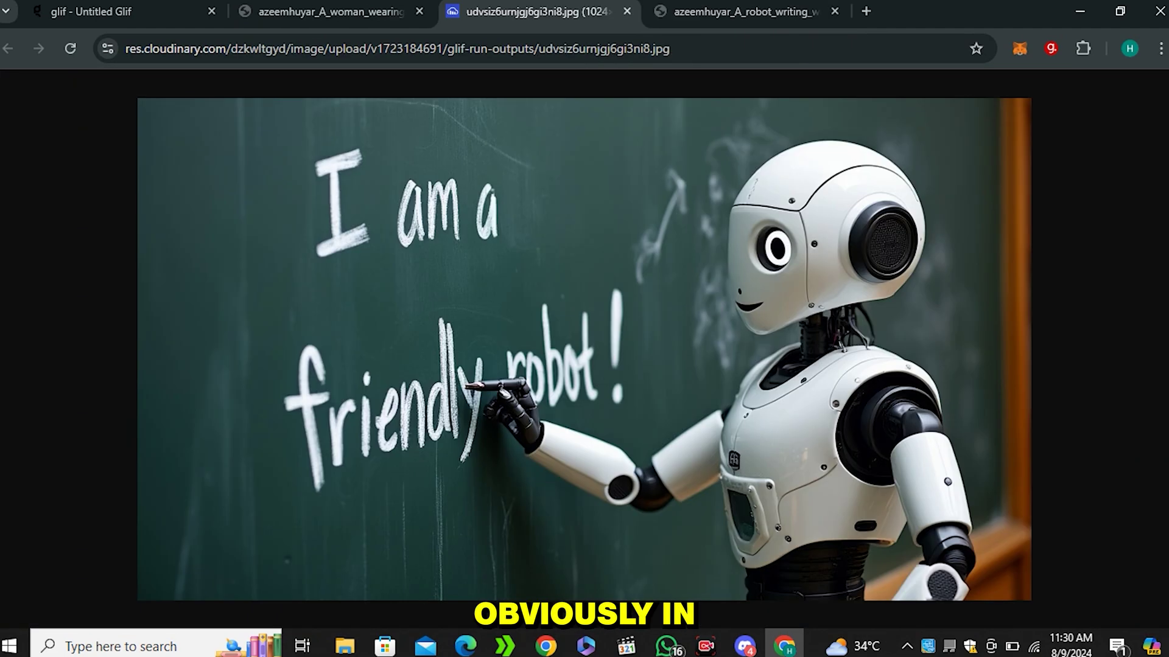
pyautogui.hotkey('ctrl', 'Tab')
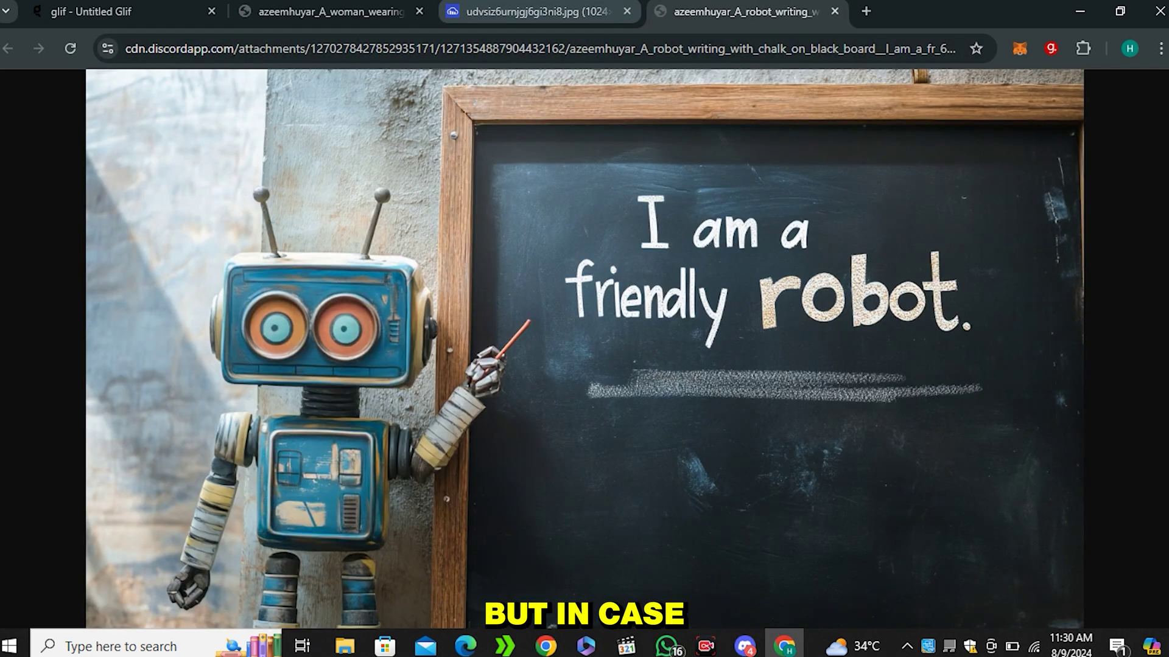
pyautogui.click(535, 11)
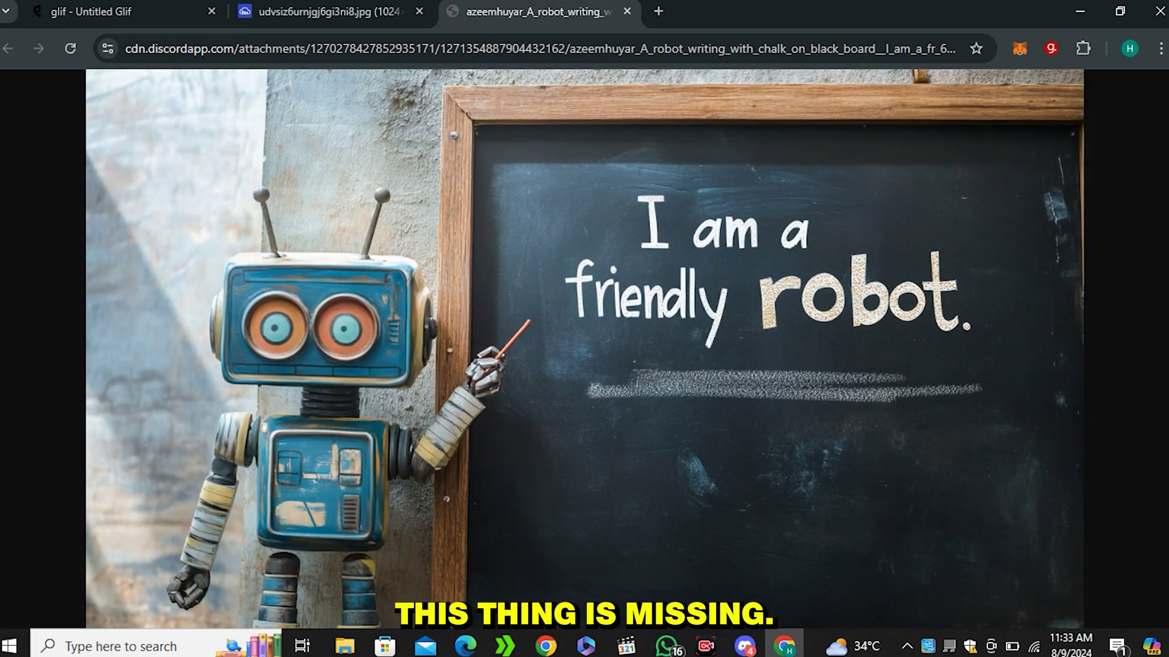
pyautogui.hotkey('ctrl', 'shift', 'Tab')
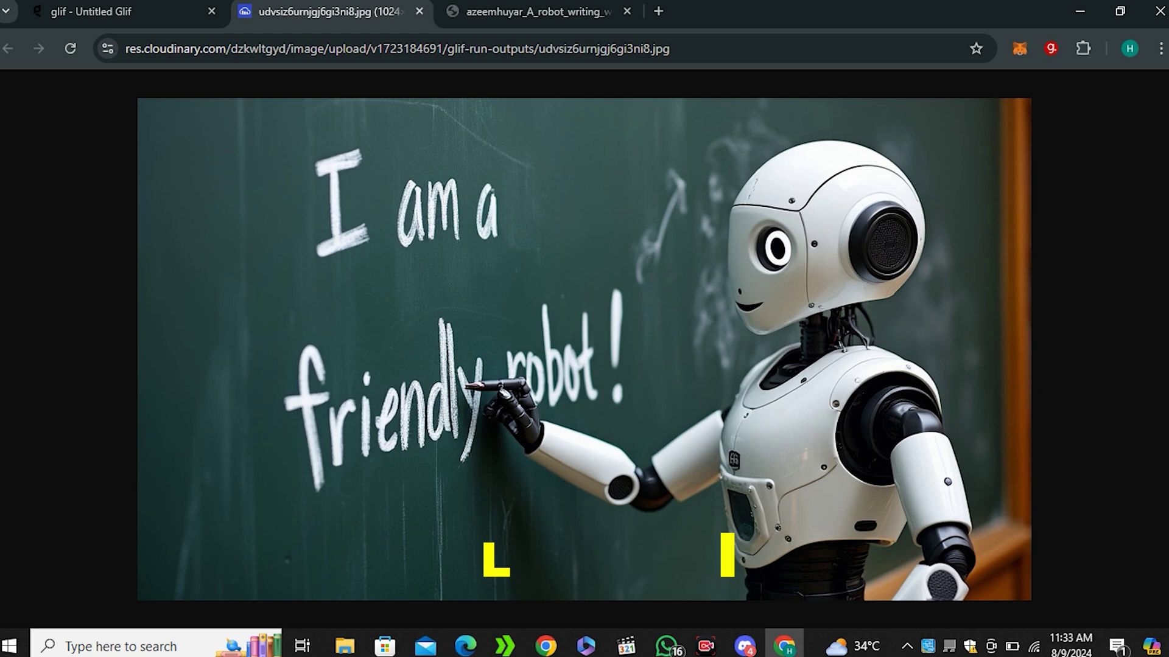
pyautogui.hotkey('ctrl', 'Tab')
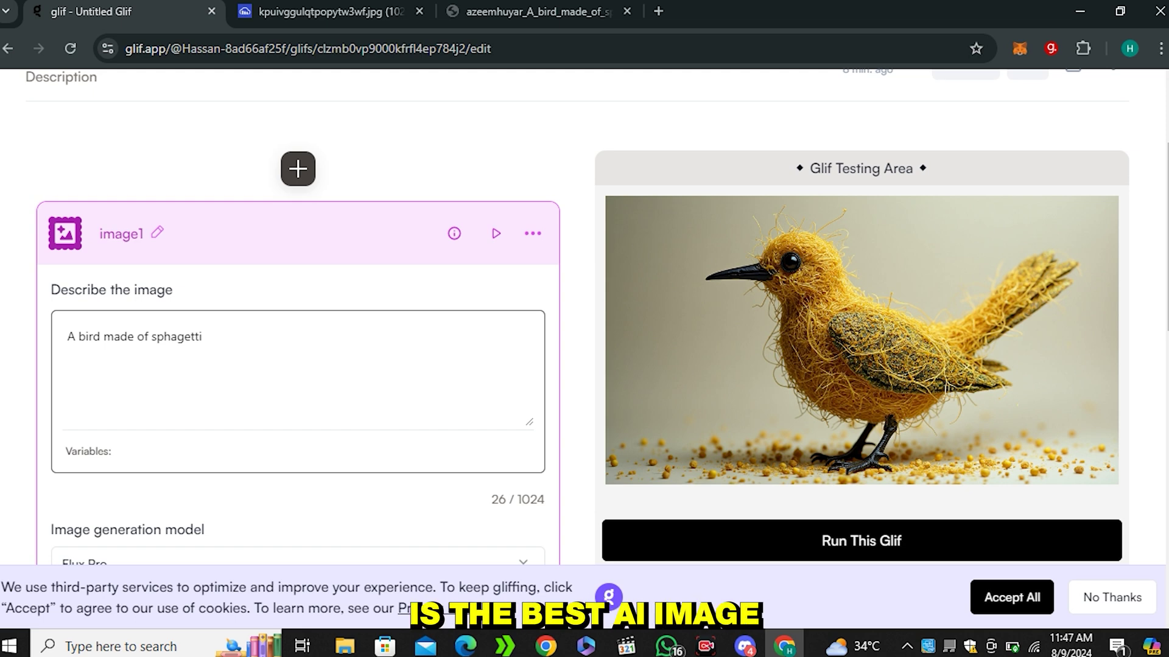
# Step: Compare the Flux Pro and Midjourney images made from the prompt "A bird made of sphagetti"
pyautogui.hotkey('ctrl', 'Tab')
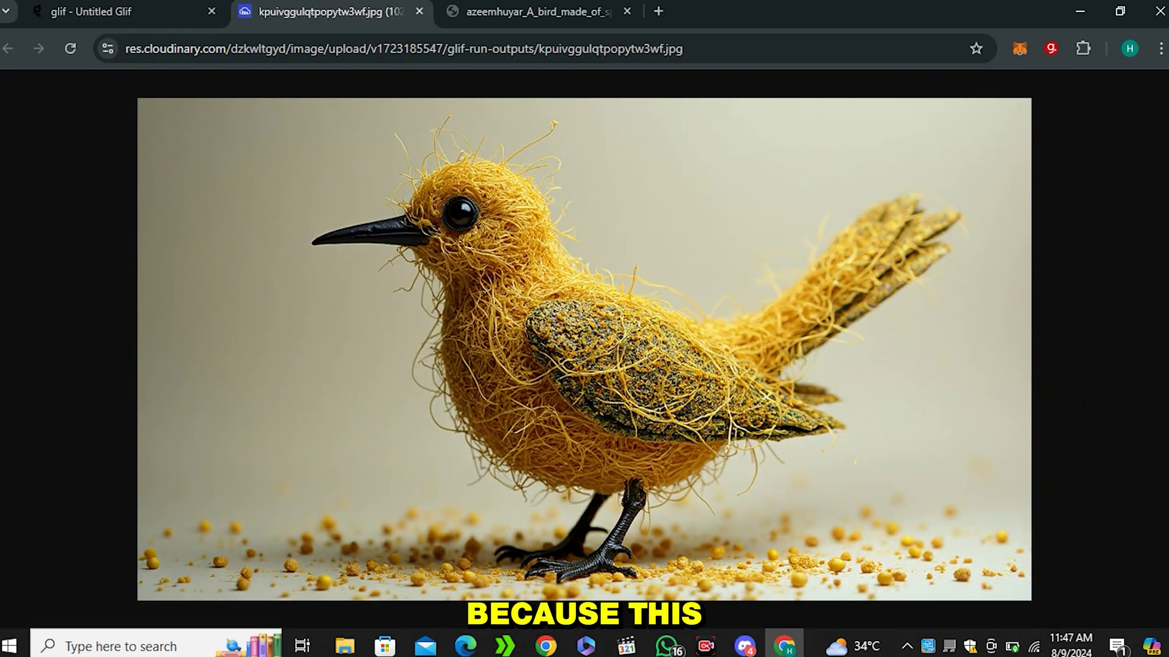
pyautogui.hotkey('ctrl', 'Tab')
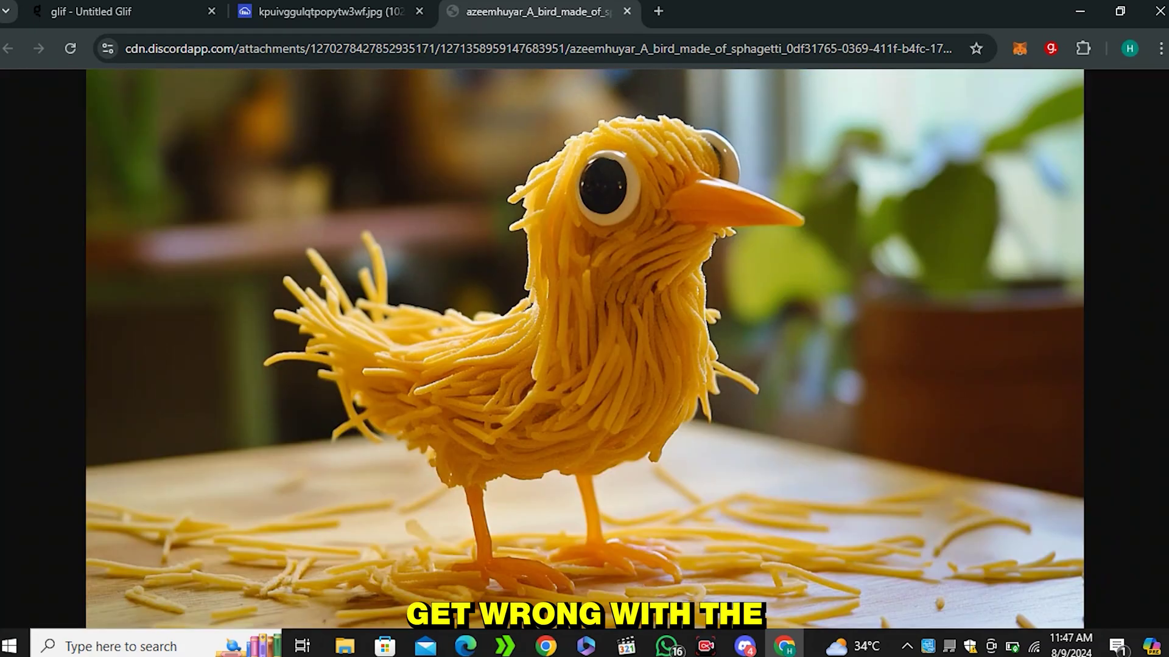
pyautogui.click(329, 11)
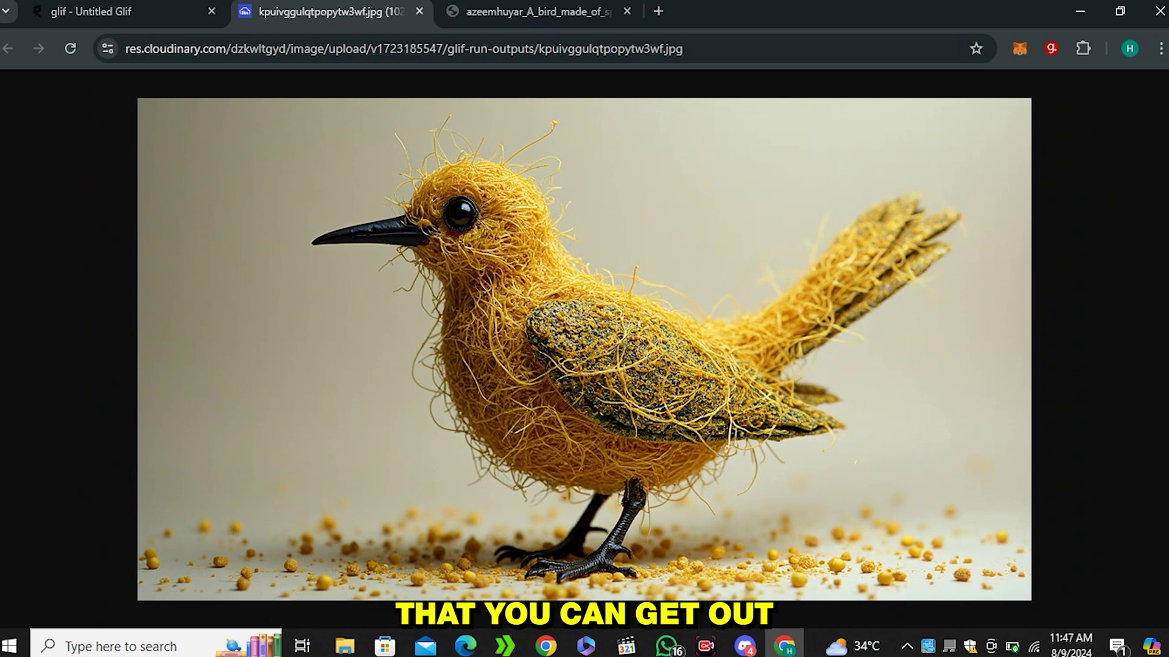
pyautogui.hotkey('ctrl', 'Tab')
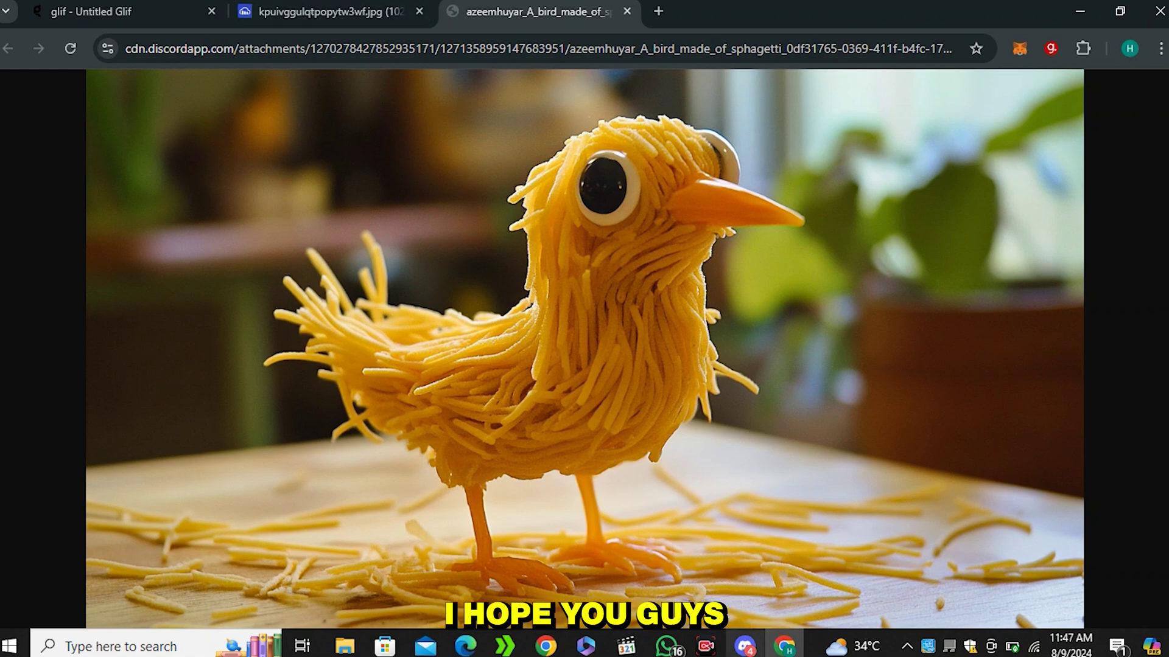
# Step: Switch to Discord and view the enlarged Midjourney image grids for the spaghetti bird prompt
pyautogui.hotkey('alt', 'Tab')
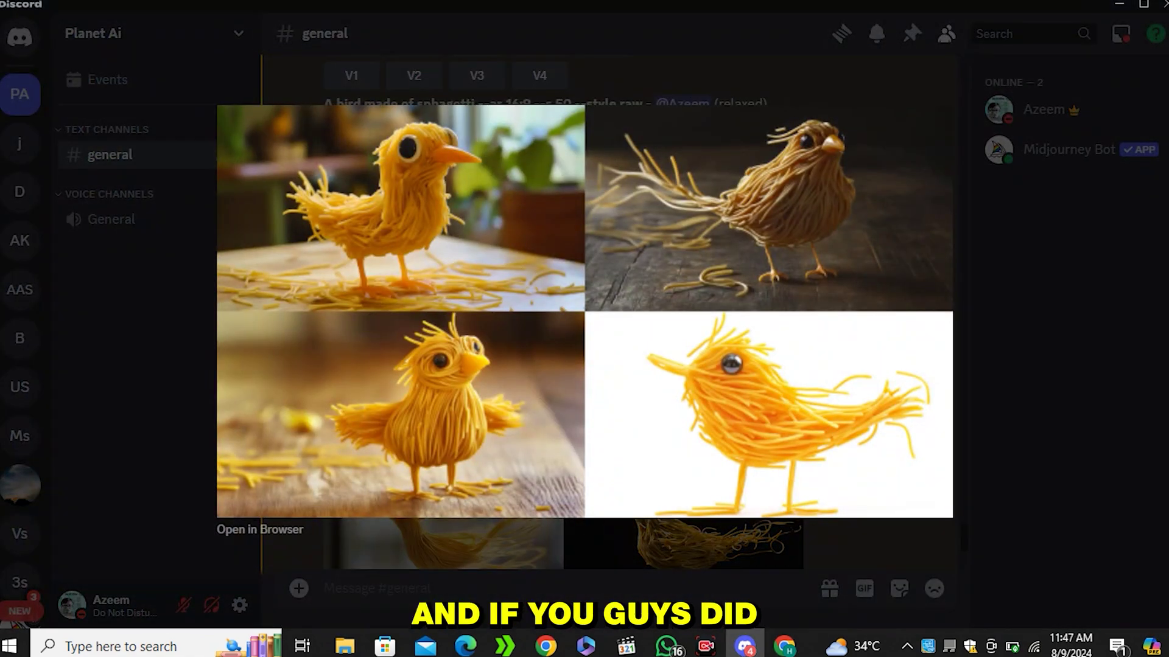
pyautogui.press('Escape')
pyautogui.scroll(-3, 563, 305)
pyautogui.click(563, 436)
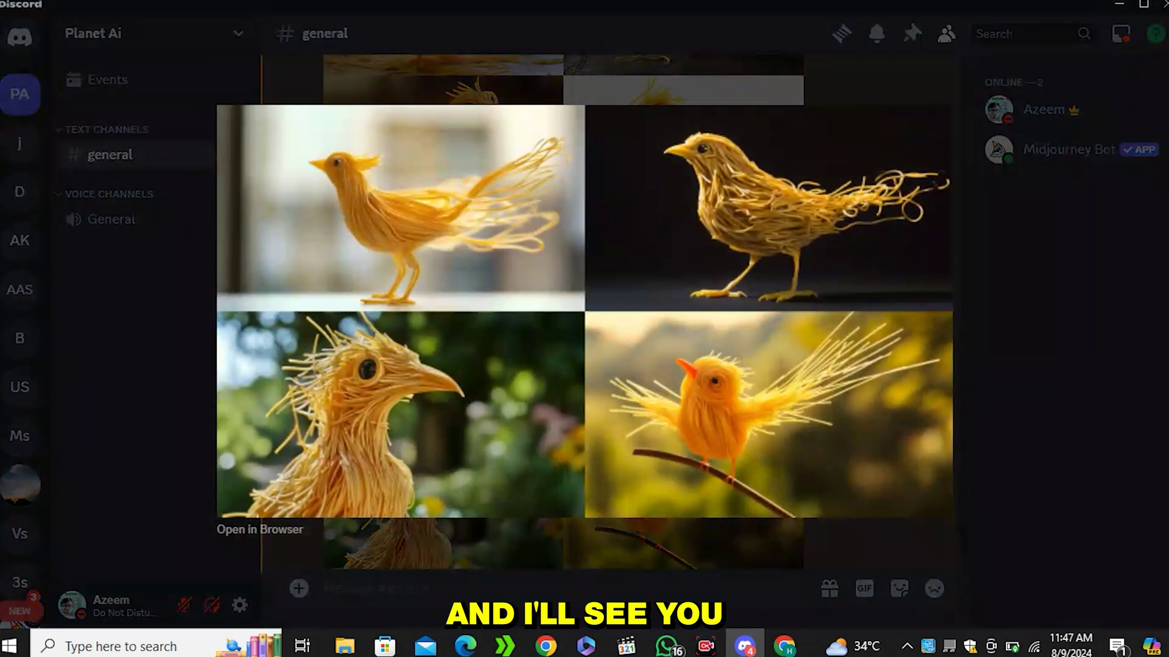